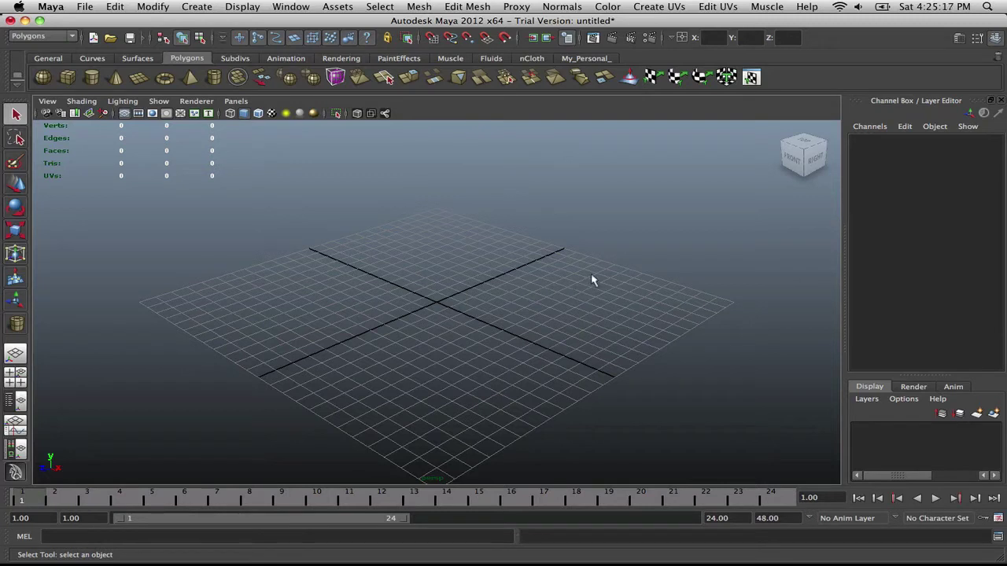
- Draw a polygon cube on the grid and pull it up into a tall, thin slab
left_click(67, 78)
left_click(441, 305)
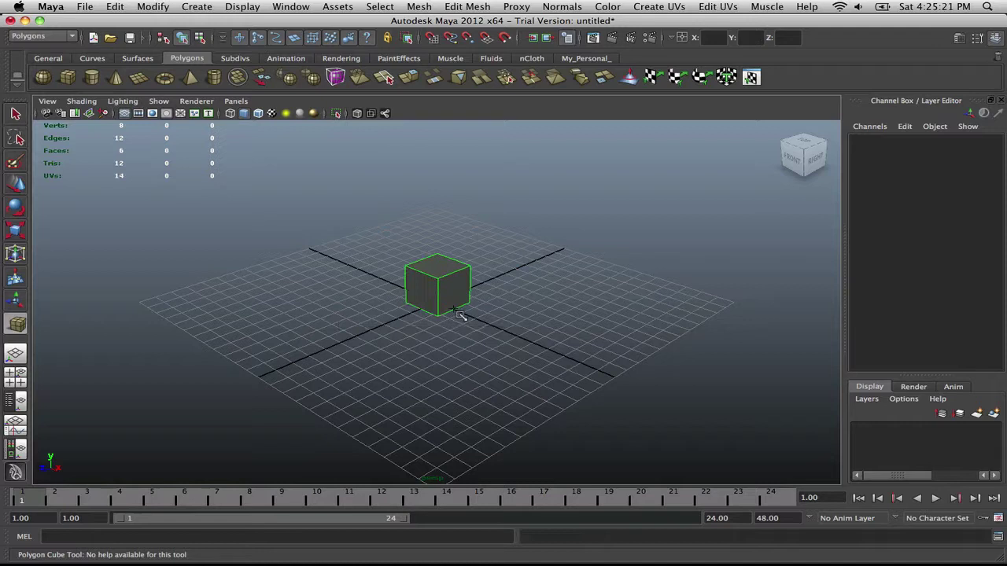
left_click_drag(461, 313, 487, 201)
left_click_drag(472, 338, 417, 218, "alt")
scroll(456, 338, "down", 5)
scroll(476, 338, "up", 4)
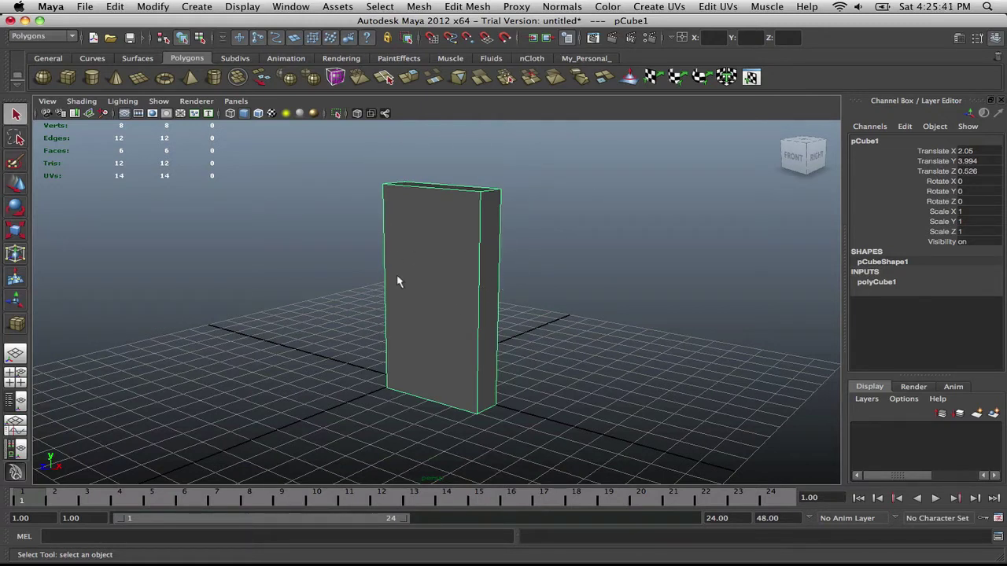
- Switch to the Animation menu set and bring up the Nonlinear Bend deformer options beside the box
left_click(35, 37)
left_click(31, 47)
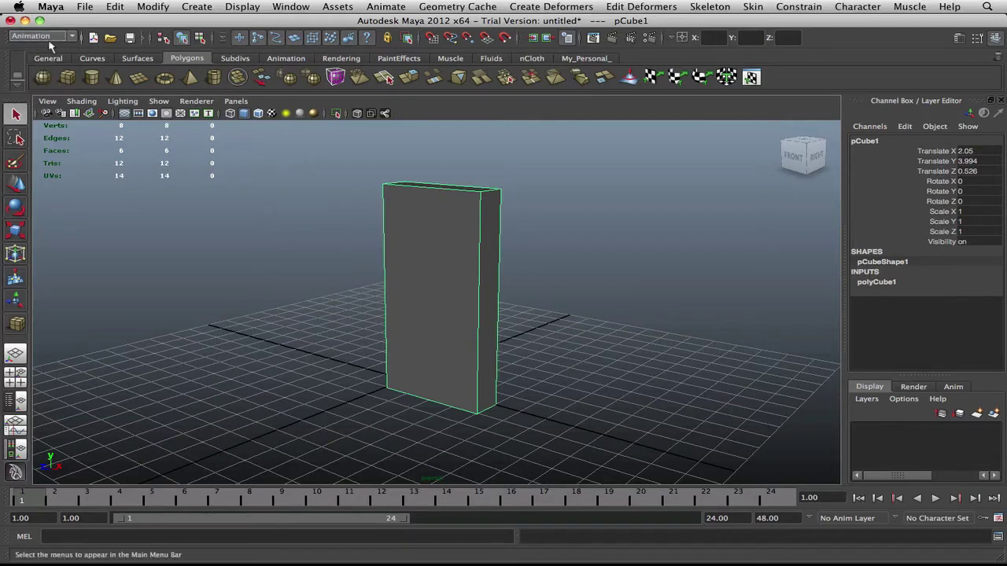
left_click(566, 6)
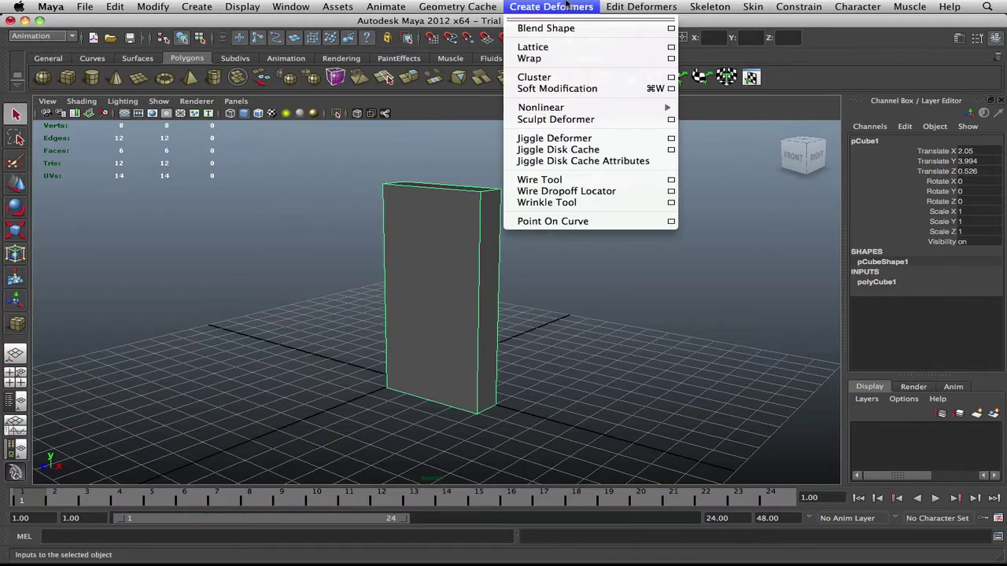
mouse_move(577, 116)
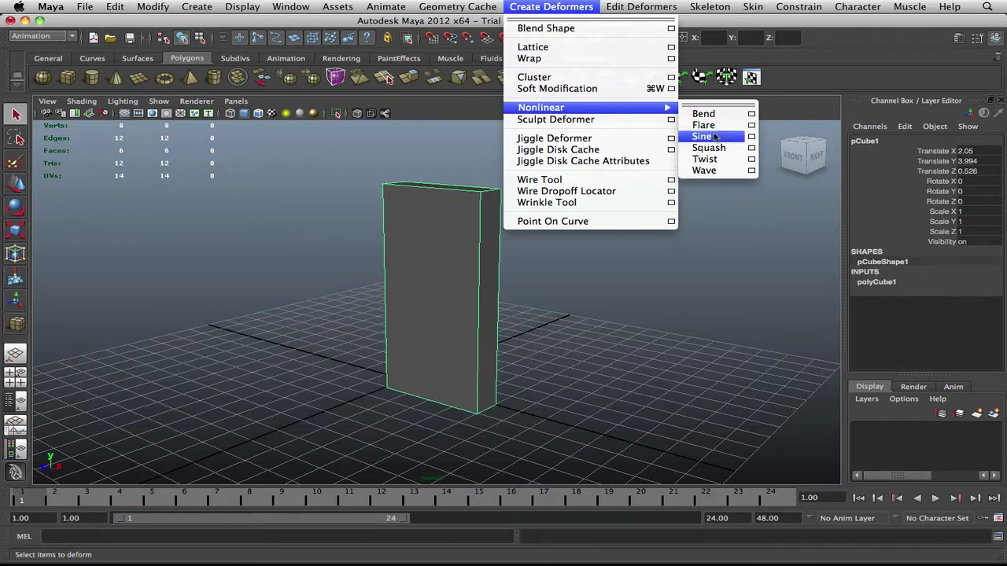
left_click(750, 117)
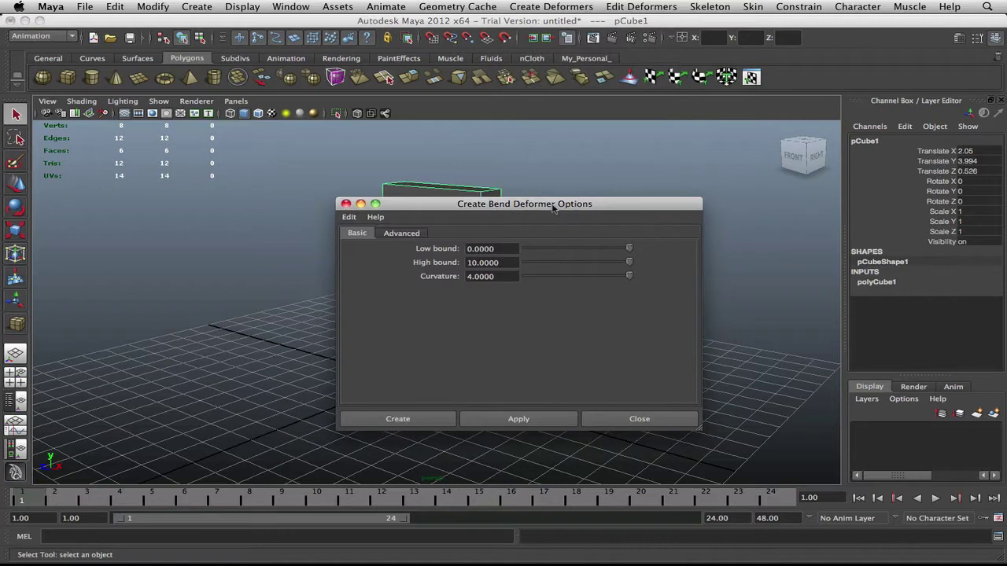
left_click_drag(553, 206, 749, 104)
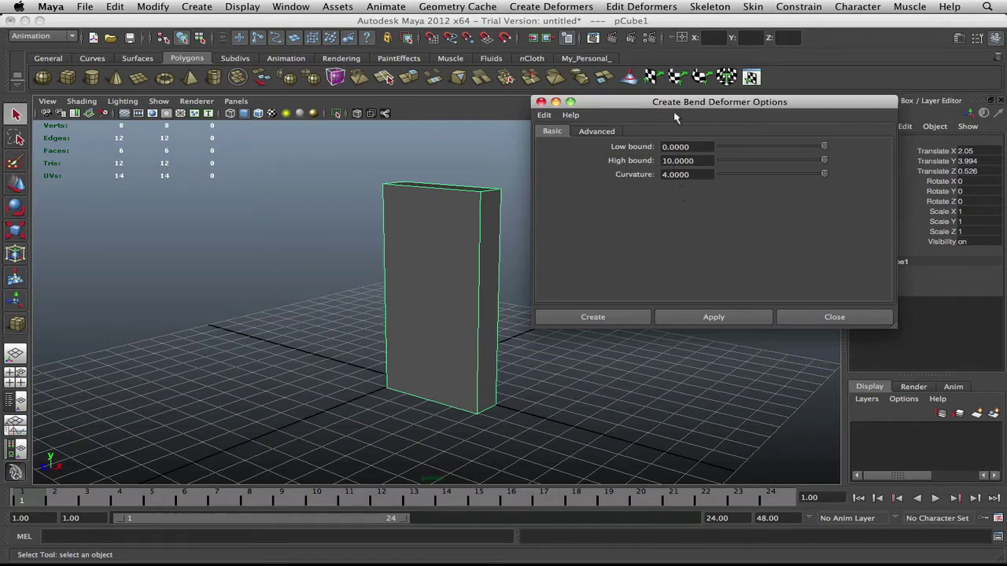
- Apply bend1 to the slab so it folds sharply over, and orbit around the result
left_click(594, 317)
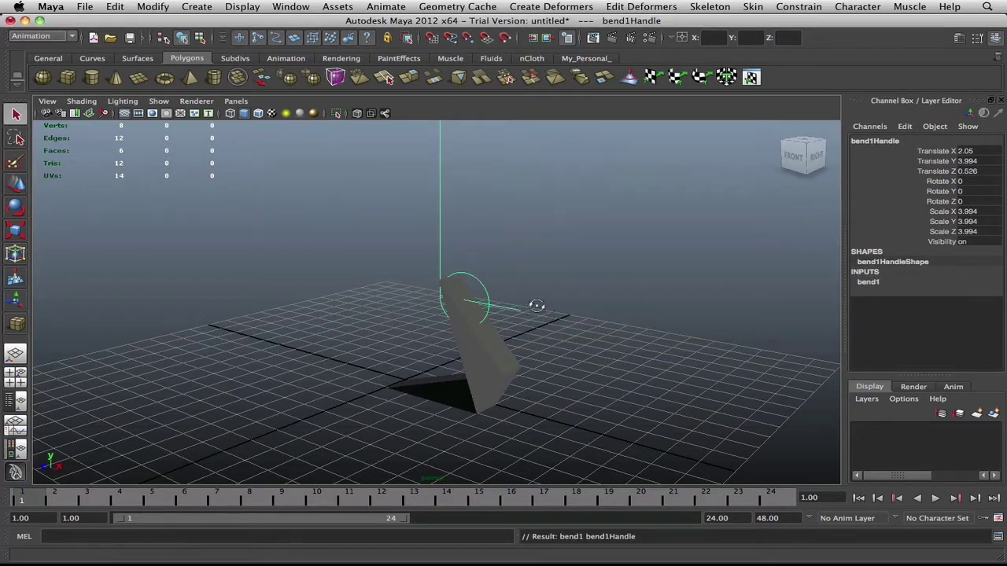
left_click_drag(536, 305, 618, 320, "alt")
middle_click_drag(618, 319, 596, 299, "alt")
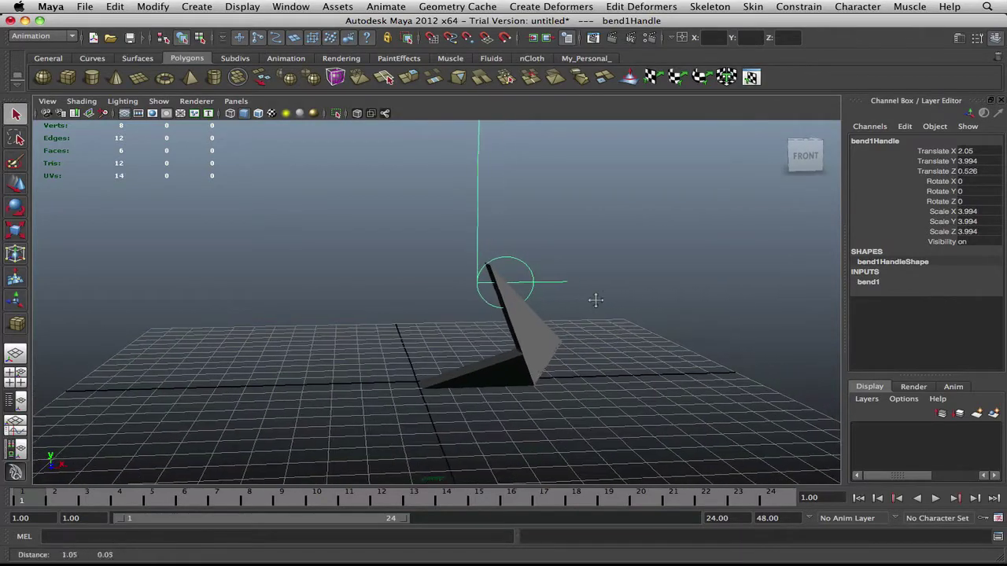
mouse_move(595, 300)
left_mouse_down("alt")
mouse_move(571, 299)
mouse_move(597, 302)
left_mouse_up("alt")
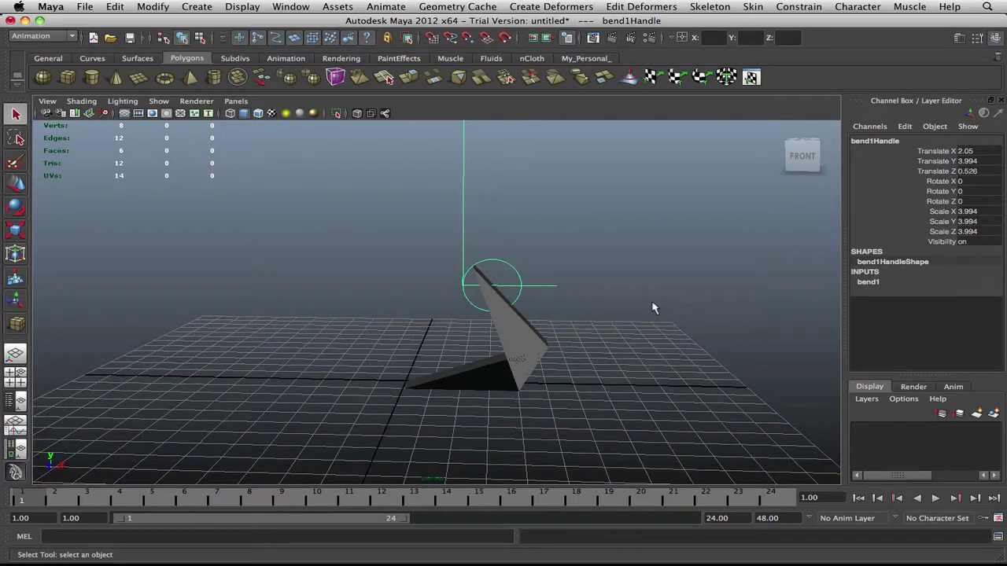
- Reset the Bend options to defaults: Low bound -1, High bound 1, Curvature 0
left_click(589, 8)
mouse_move(667, 109)
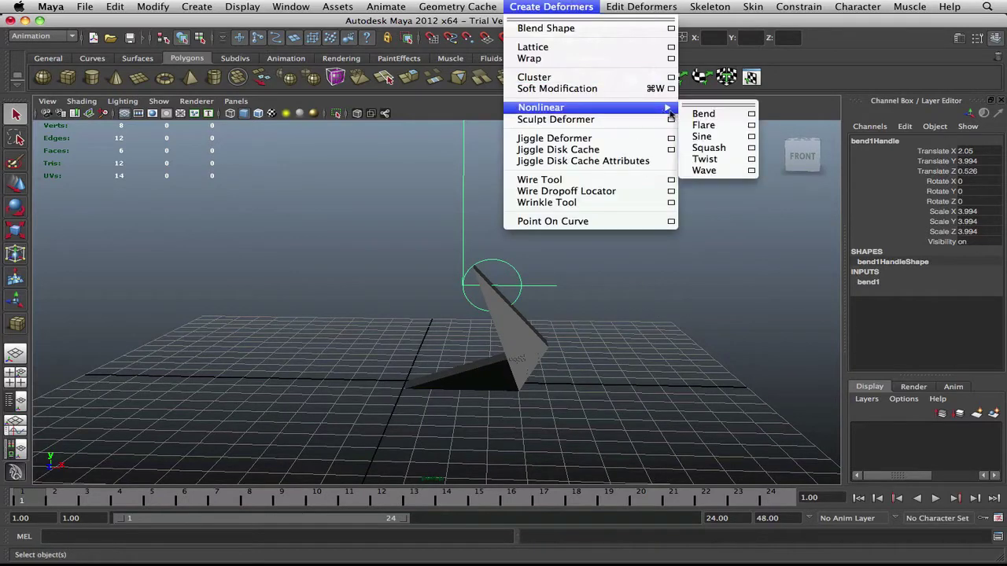
left_click(751, 117)
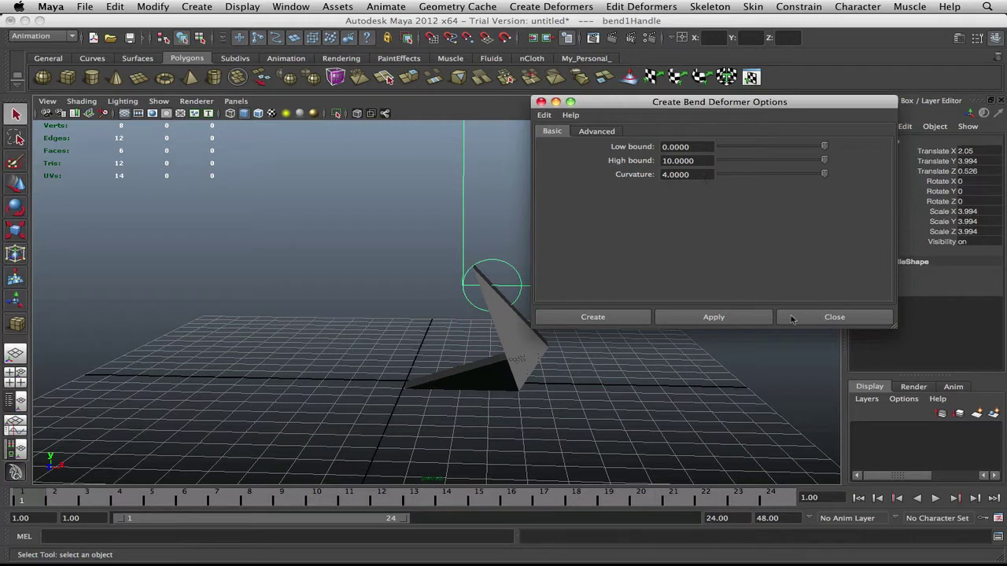
left_click(544, 115)
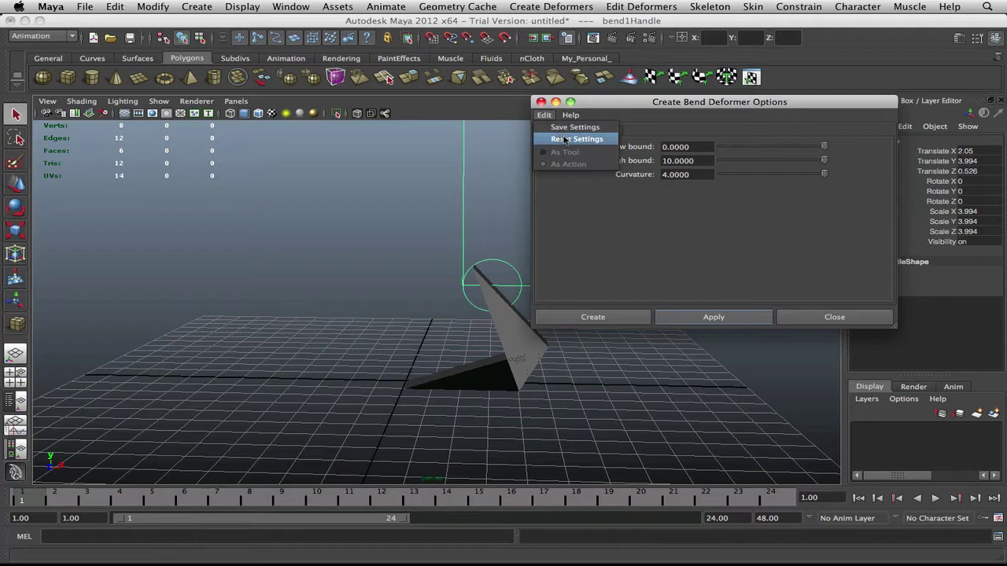
left_click(585, 139)
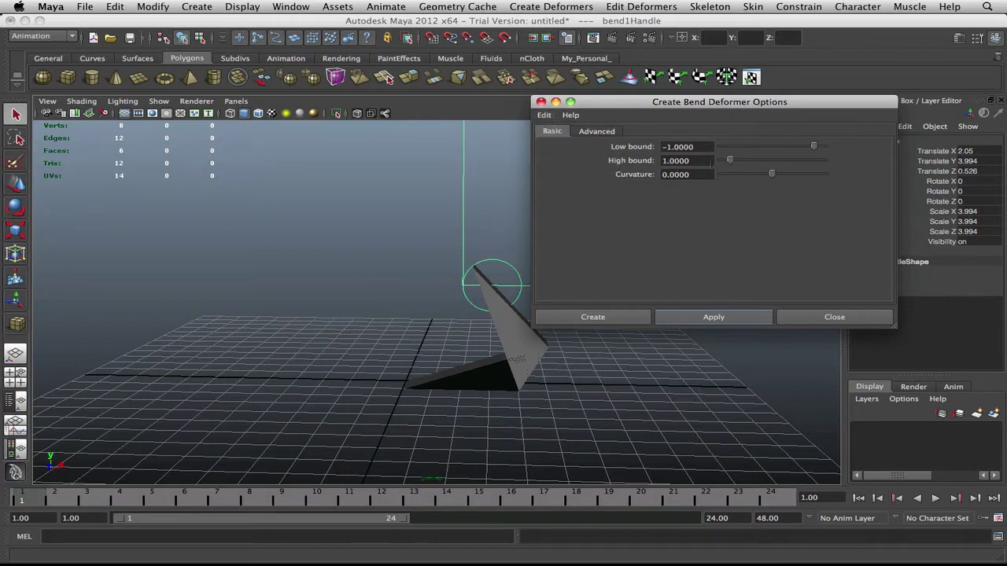
left_click(618, 318)
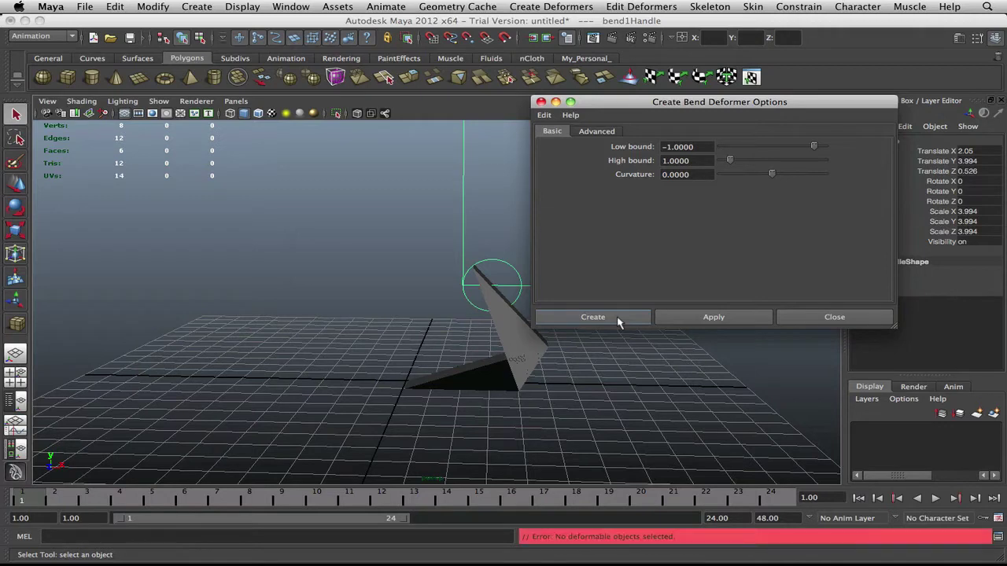
left_click(787, 317)
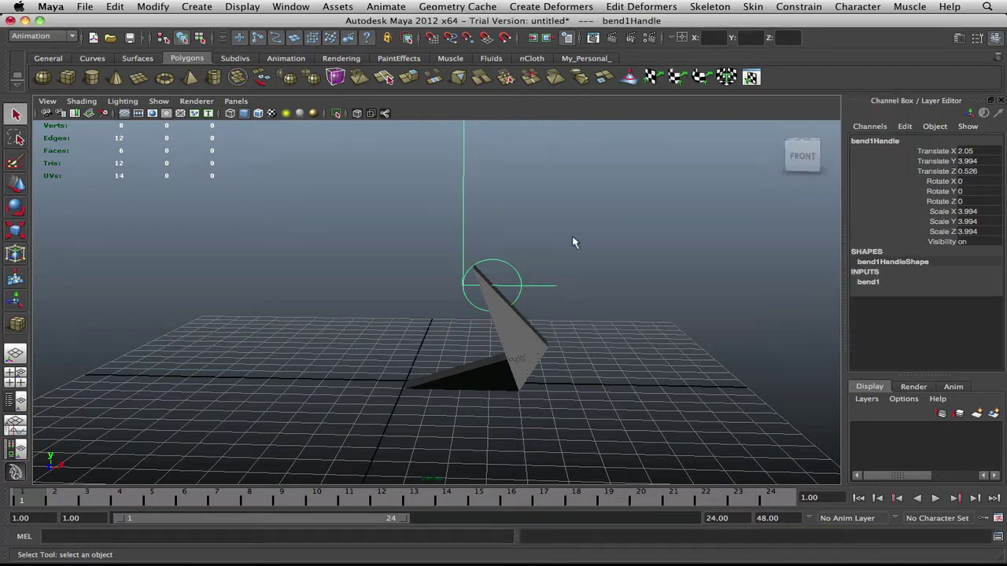
- Remove the old sharp bend and apply a fresh default Bend deformer to the upright box
key("Delete")
left_click_drag(573, 243, 427, 235, "alt")
left_click(408, 245)
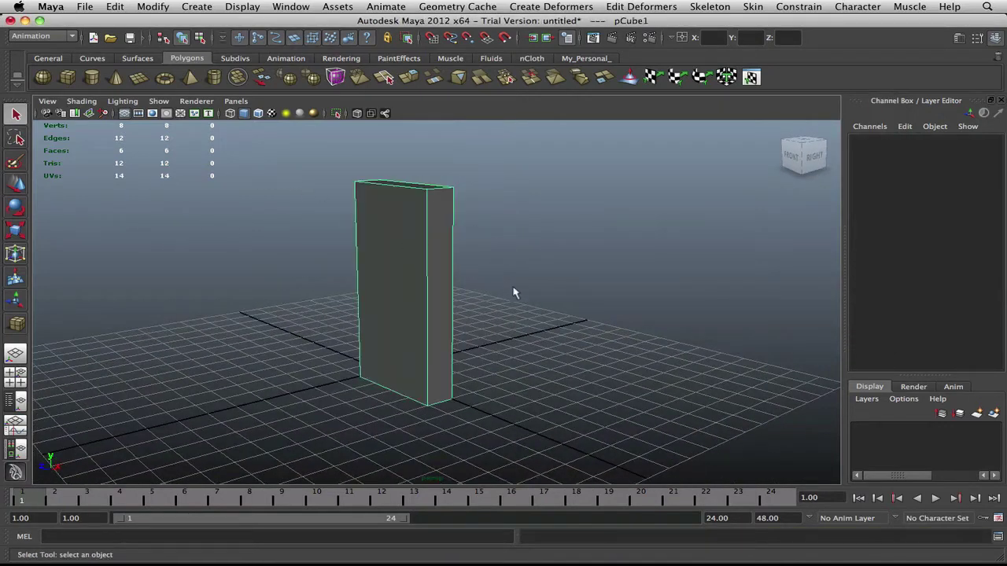
left_click_drag(515, 292, 543, 118, "alt")
left_click(551, 7)
mouse_move(663, 107)
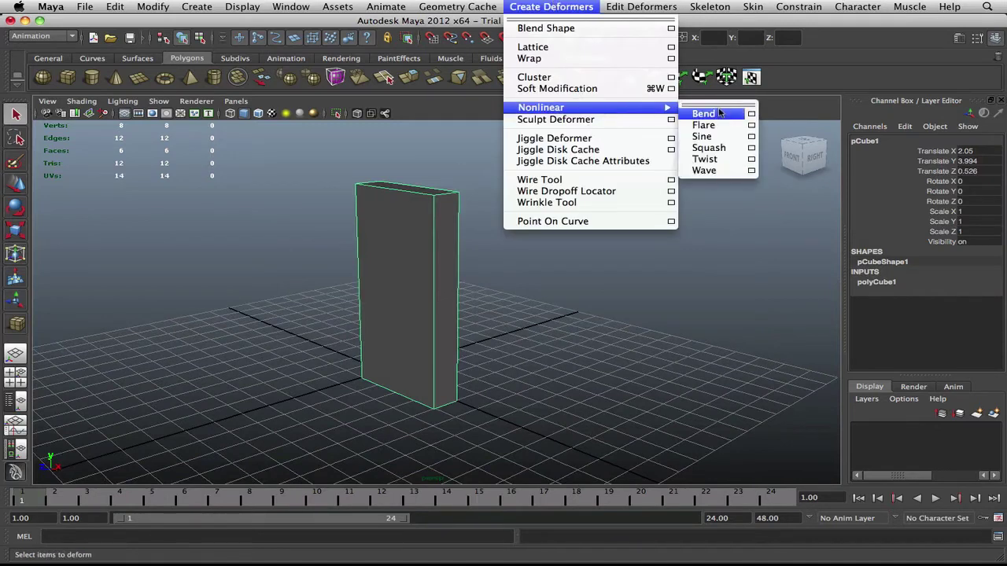
left_click(751, 114)
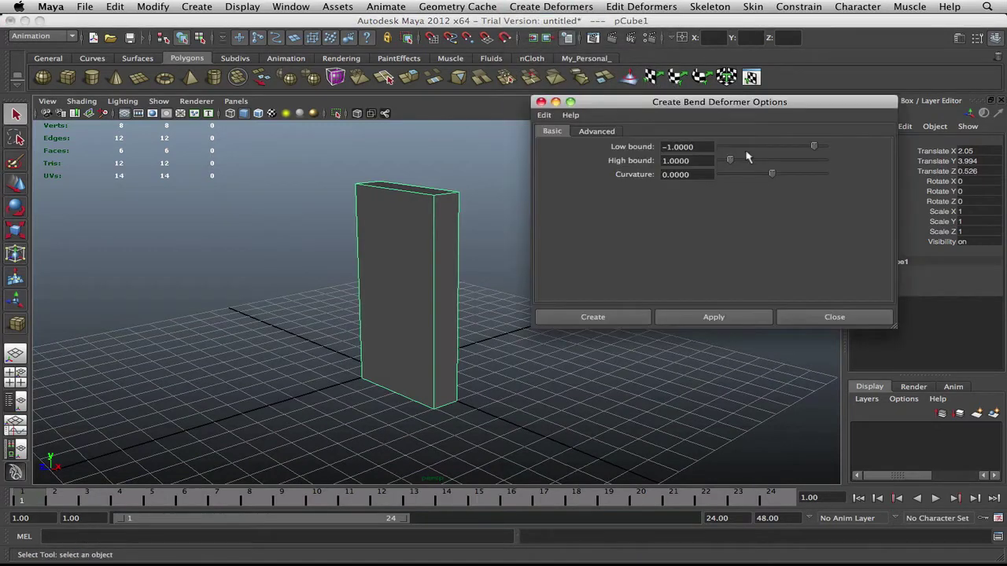
left_click(596, 320)
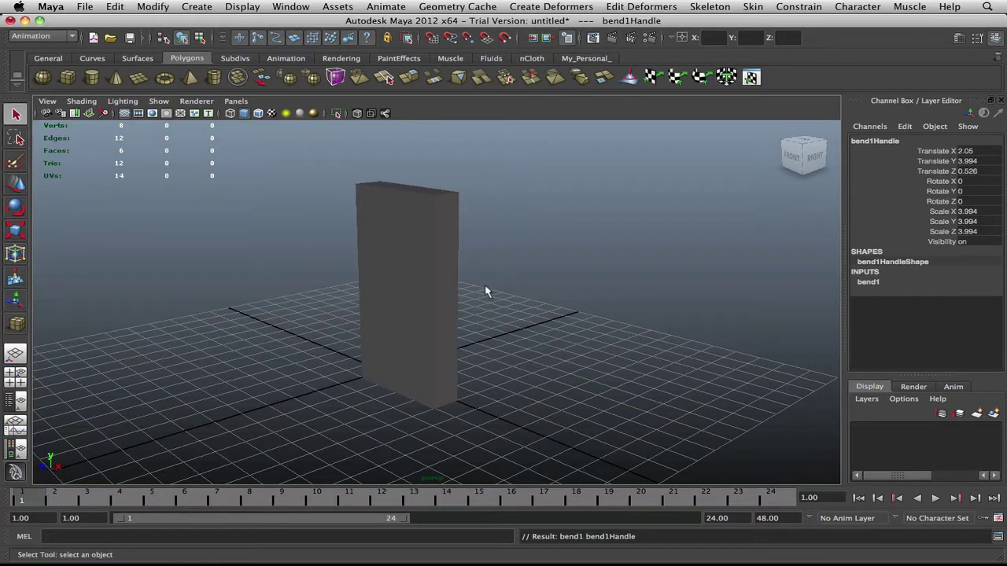
- Expand bend1 in the Channel Box and slide its Curvature to -1
mouse_move(487, 288)
left_mouse_down("alt")
mouse_move(584, 278)
mouse_move(499, 285)
left_mouse_up("alt")
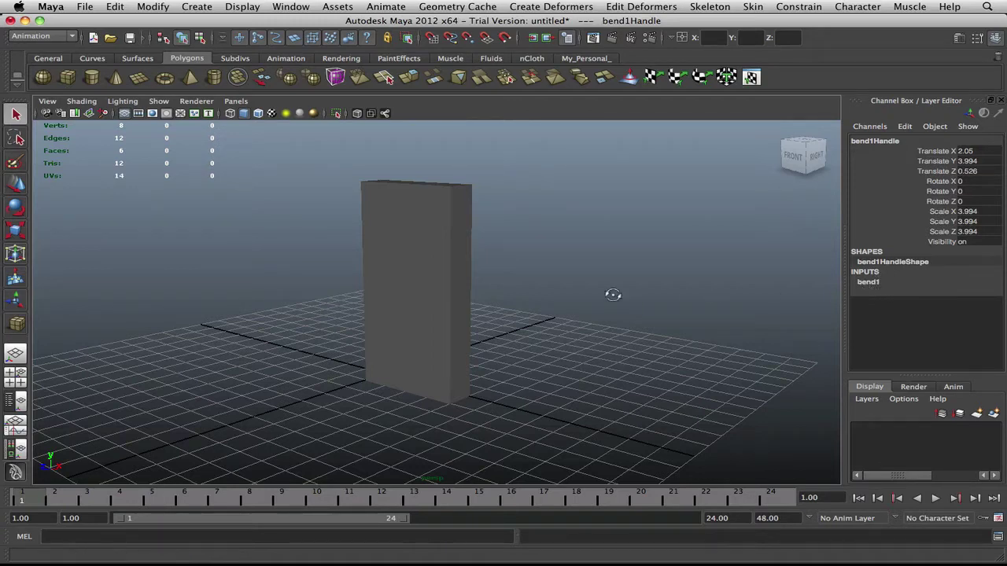
left_click_drag(611, 292, 635, 297, "alt")
left_click(868, 282)
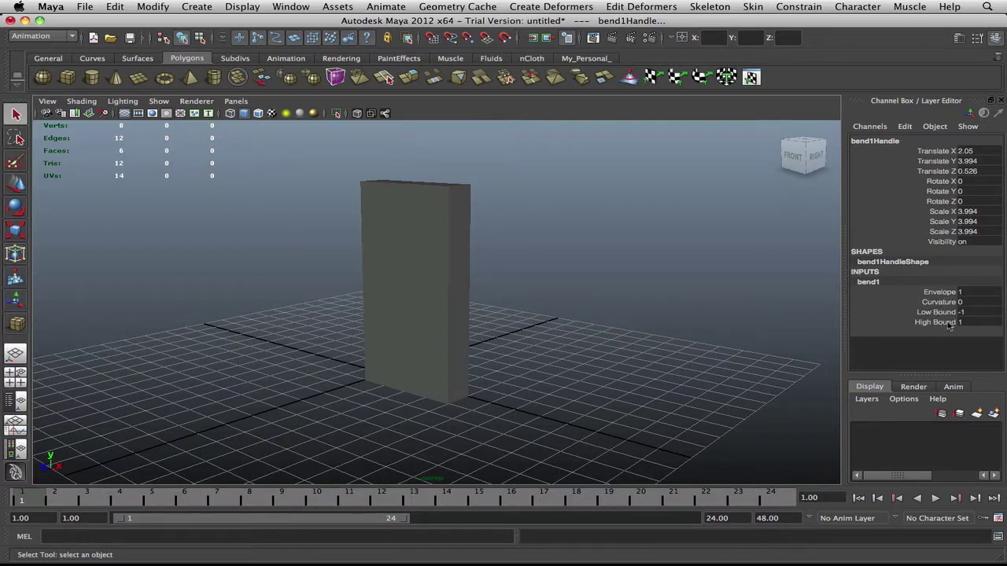
left_click_drag(550, 269, 598, 269, "alt")
scroll(588, 281, "up", 3)
scroll(578, 294, "down", 4)
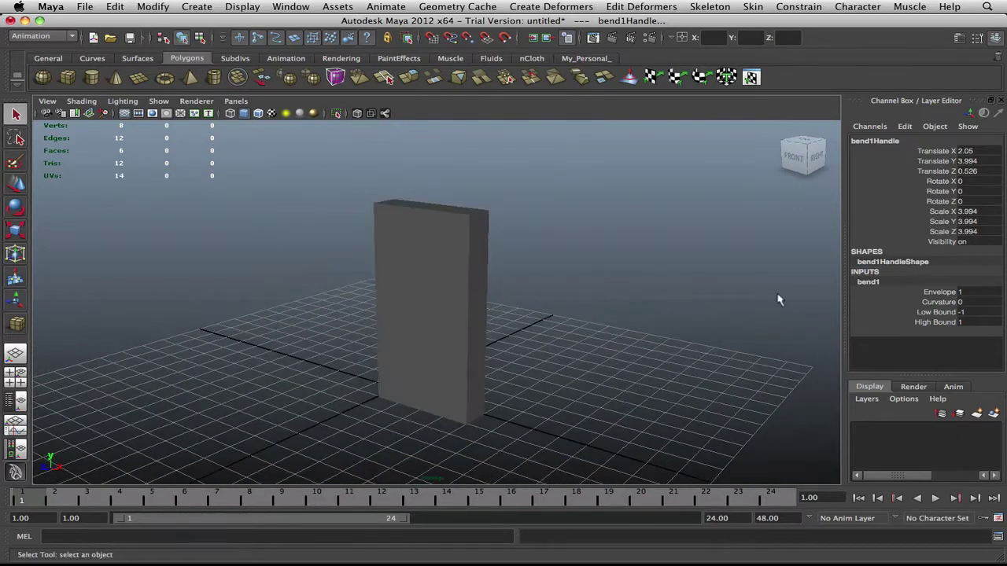
left_click(937, 304)
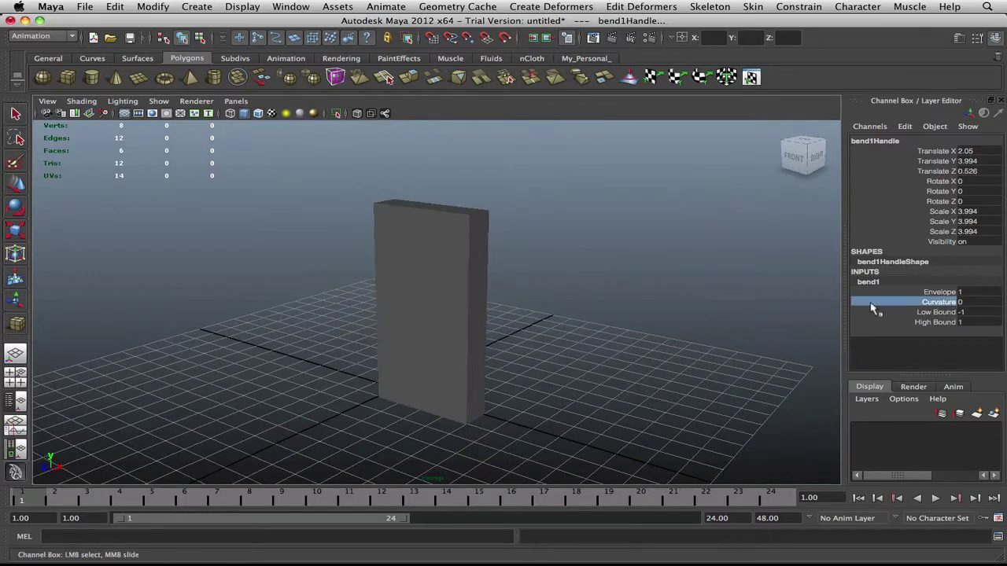
left_click_drag(692, 265, 645, 247, "alt")
middle_click_drag(644, 247, 696, 259)
left_click_drag(674, 270, 715, 272, "alt")
- Orbit around the curved sheet to inspect it, keeping the bend handle selected
left_click_drag(497, 265, 456, 228, "alt")
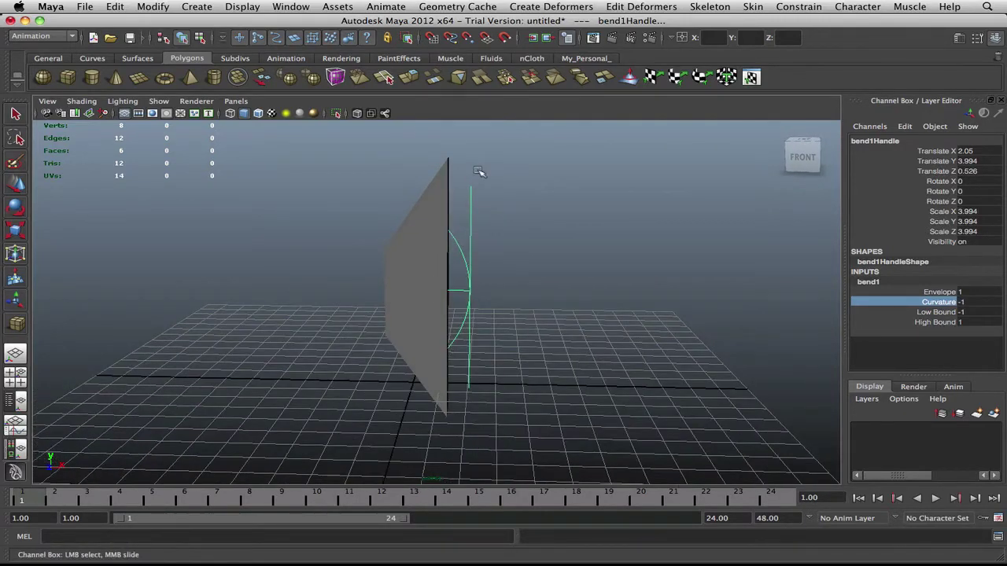
left_click_drag(486, 347, 508, 288, "alt")
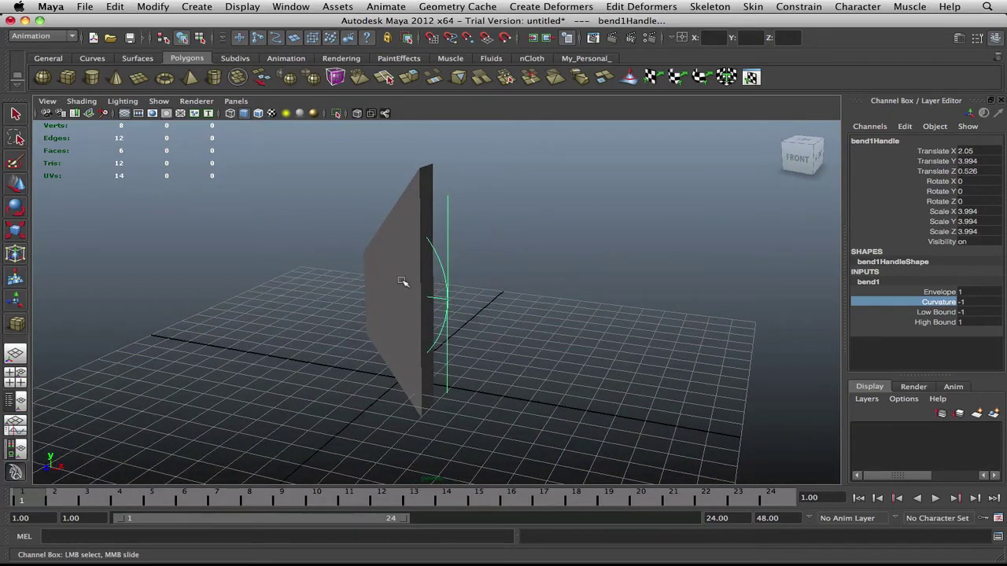
left_click_drag(402, 282, 312, 266, "alt")
left_click(422, 265)
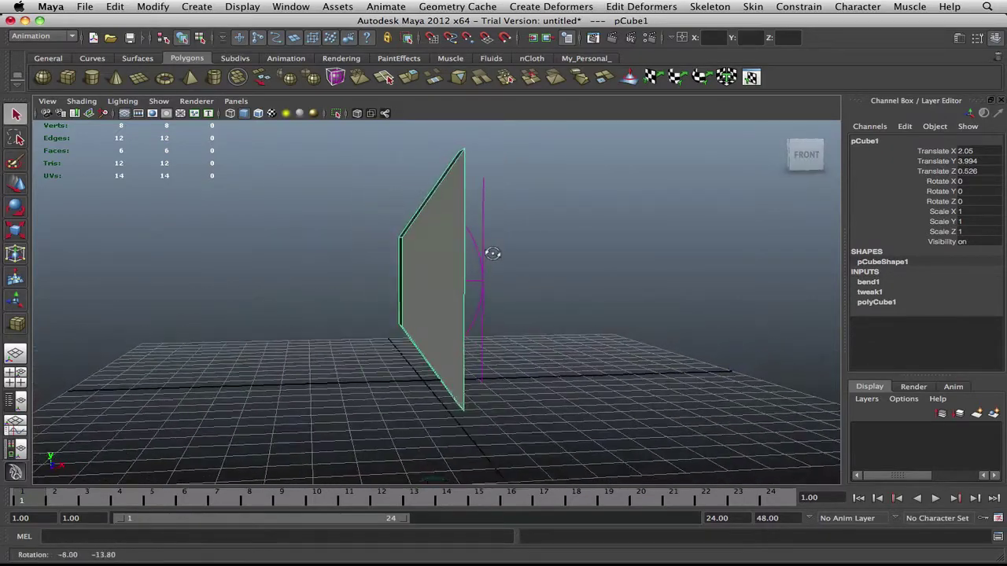
left_click_drag(493, 254, 452, 253, "alt")
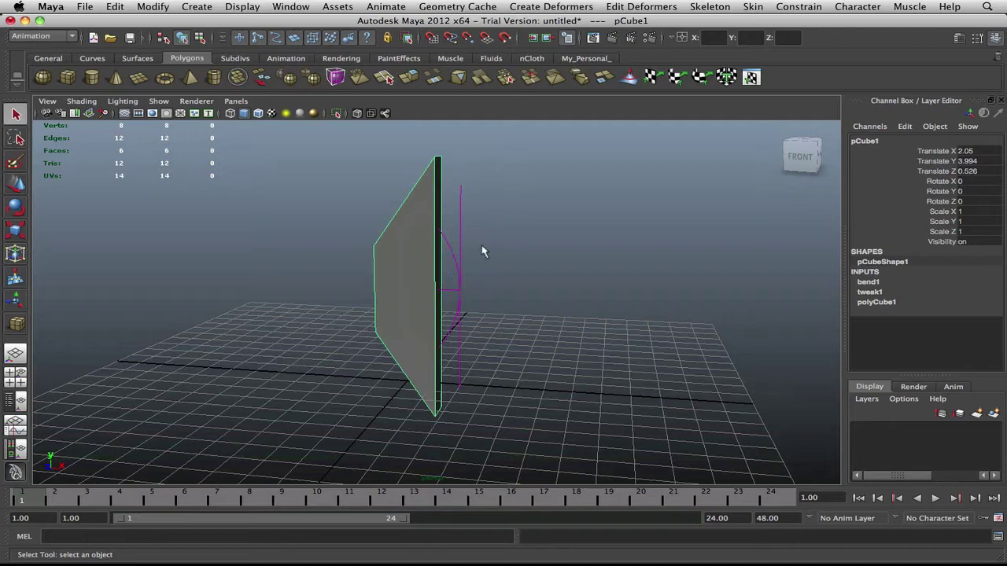
key("z")
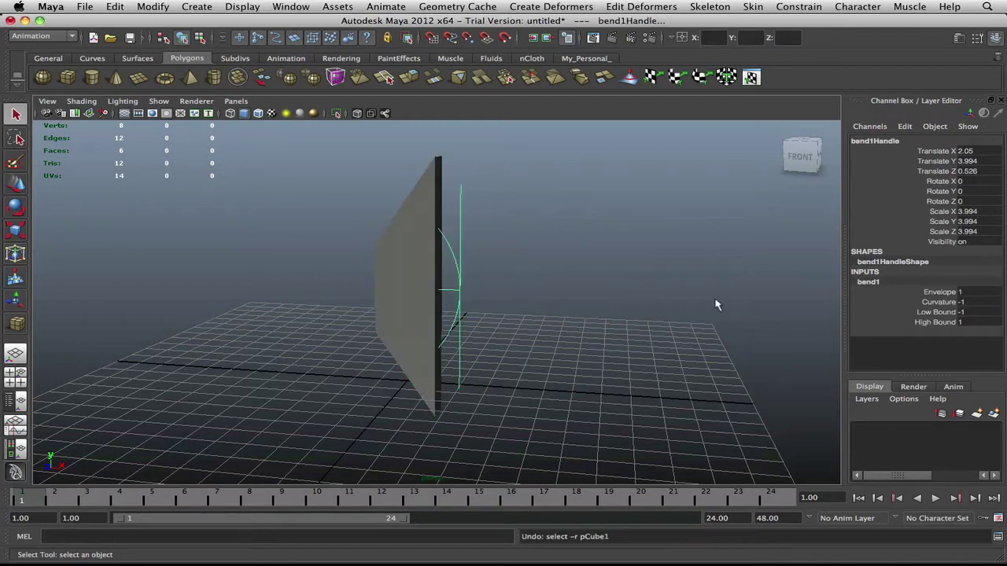
left_click_drag(460, 300, 478, 311, "alt")
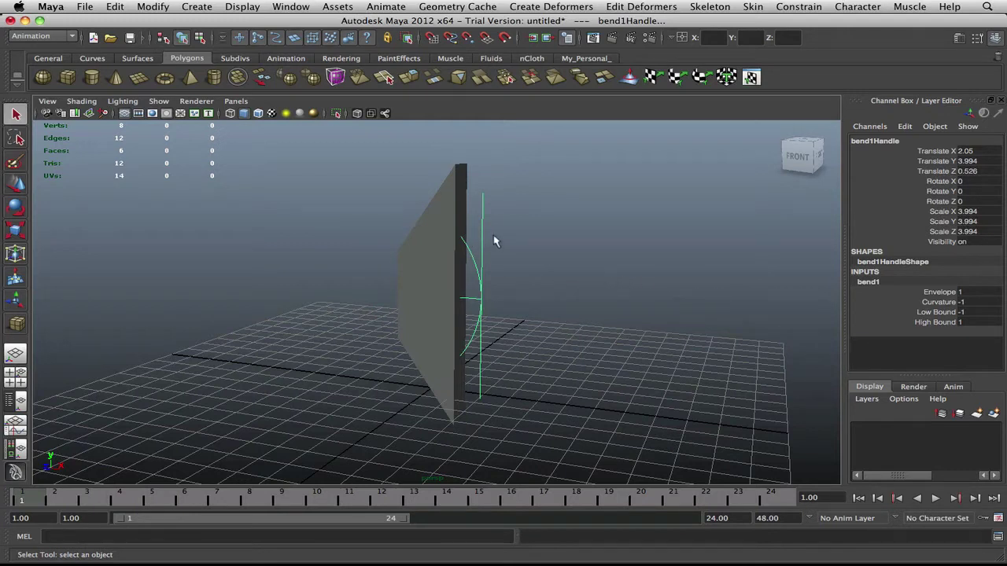
- Trial-adjust High Bound and Curvature, then undo Curvature back to -1
double_click(972, 325)
left_click(936, 323)
middle_click_drag(730, 315, 720, 310)
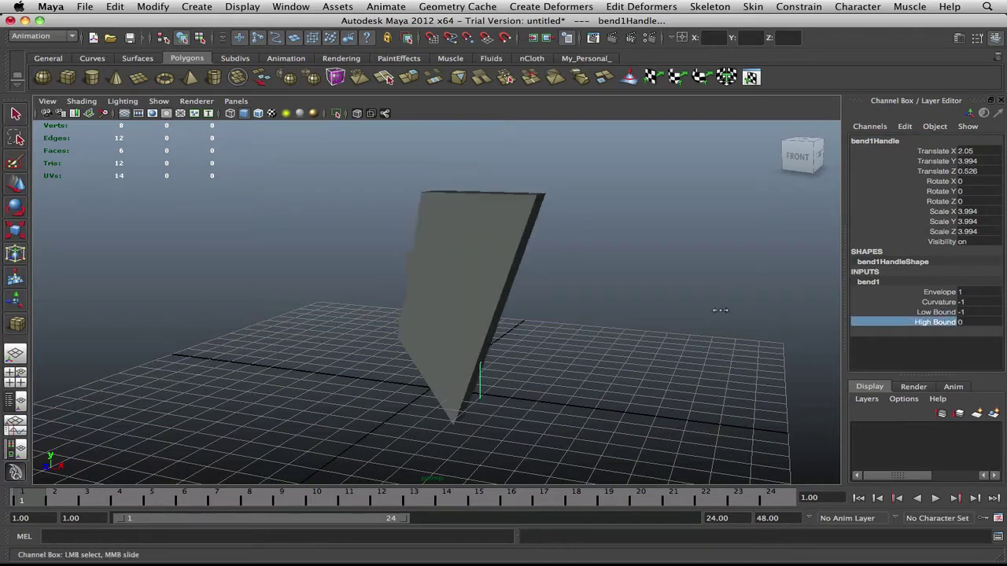
left_click_drag(718, 312, 659, 303, "alt")
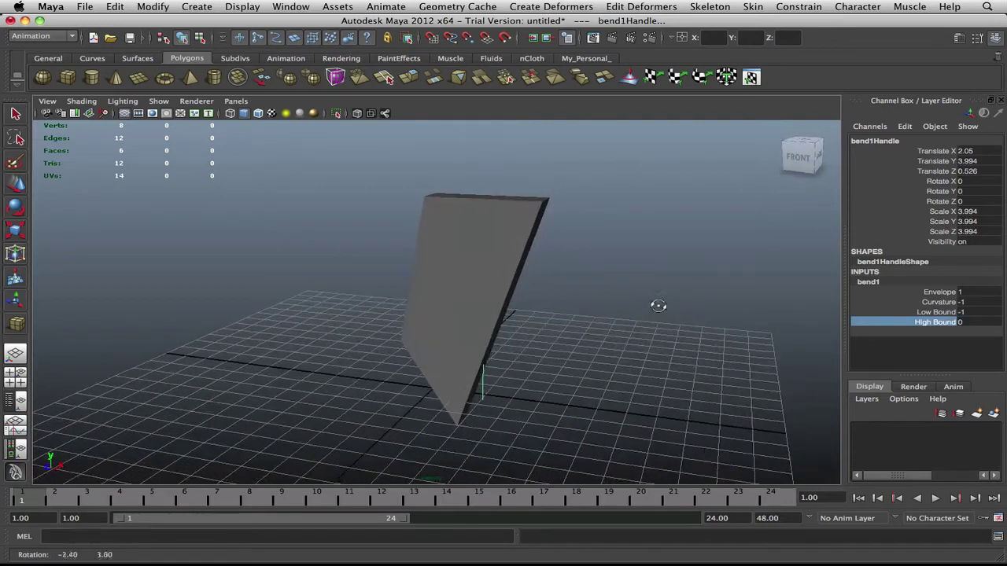
left_click(939, 302)
middle_click_drag(705, 312, 674, 309)
key("z")
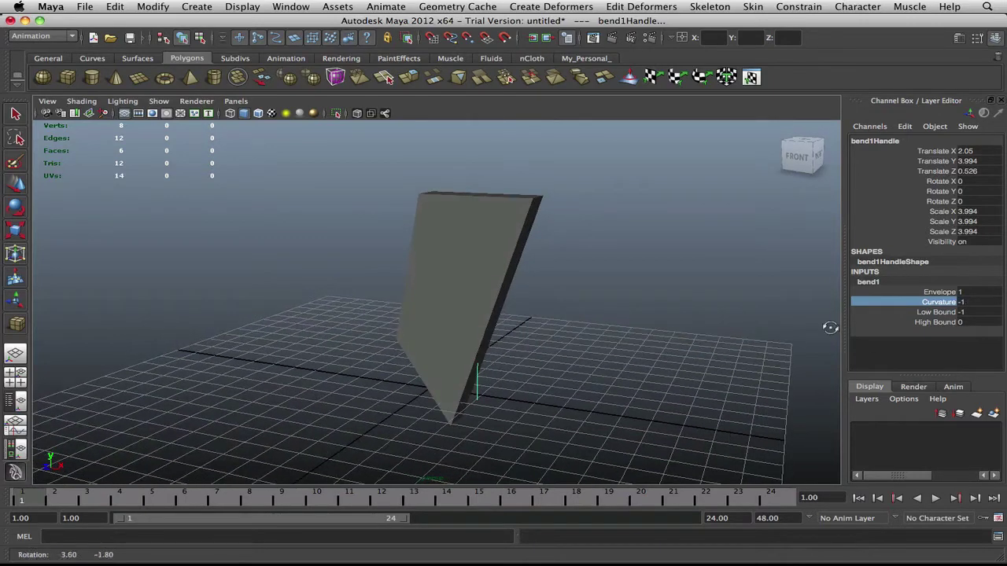
- Set bend1's High Bound to 3 and test Curvature near -1.2 while orbiting the slab
left_click(965, 323)
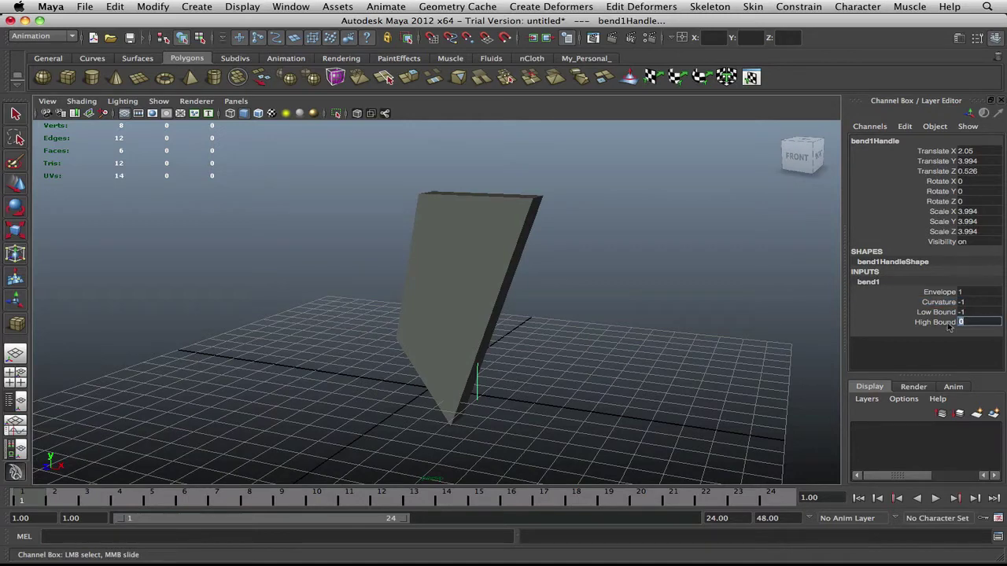
type("3")
key("Return")
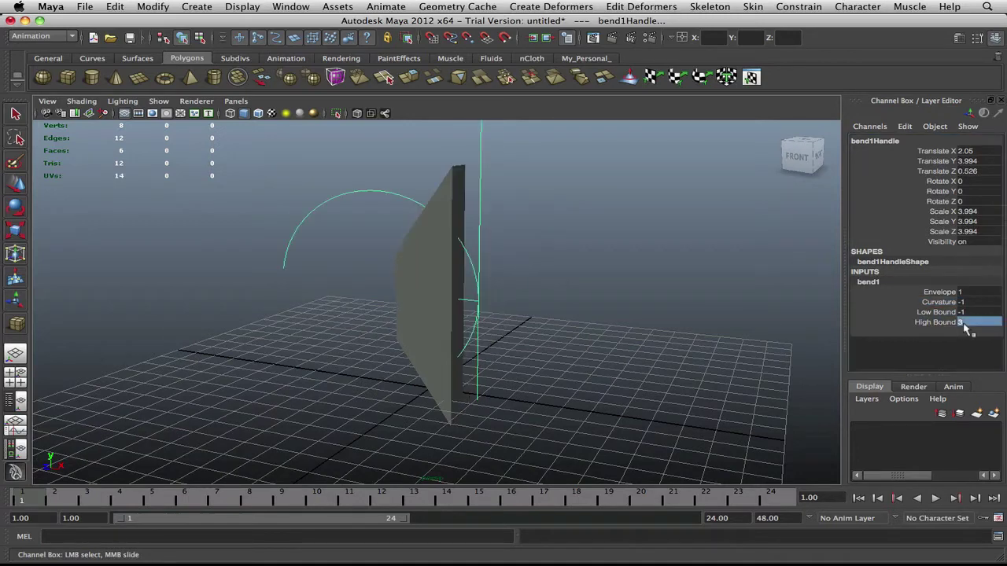
scroll(573, 255, "down", 5)
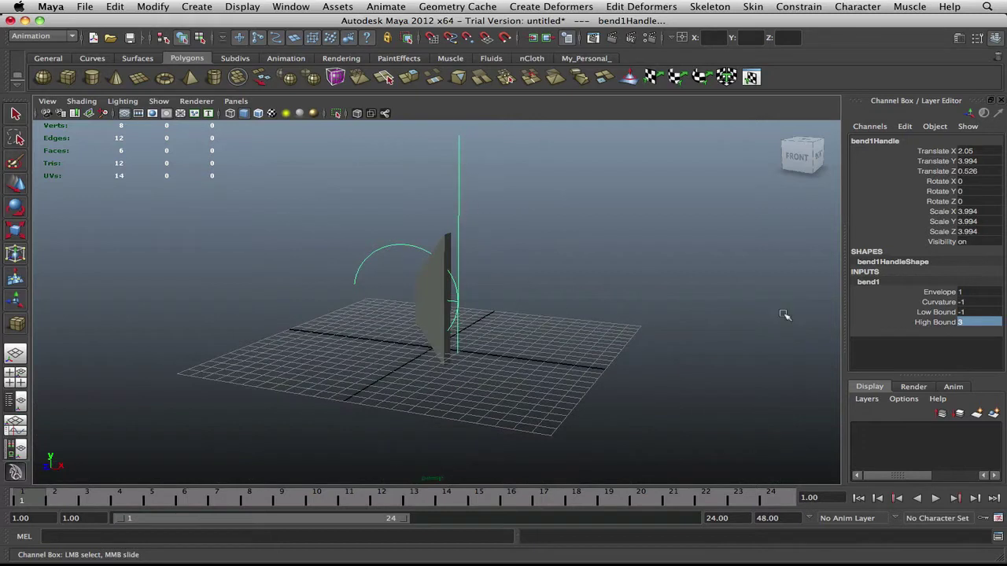
left_click(938, 302)
mouse_move(688, 292)
middle_mouse_down()
mouse_move(674, 291)
mouse_move(682, 295)
middle_mouse_up()
scroll(682, 294, "up", 3)
left_click_drag(681, 294, 471, 276, "alt")
scroll(667, 303, "down", 3)
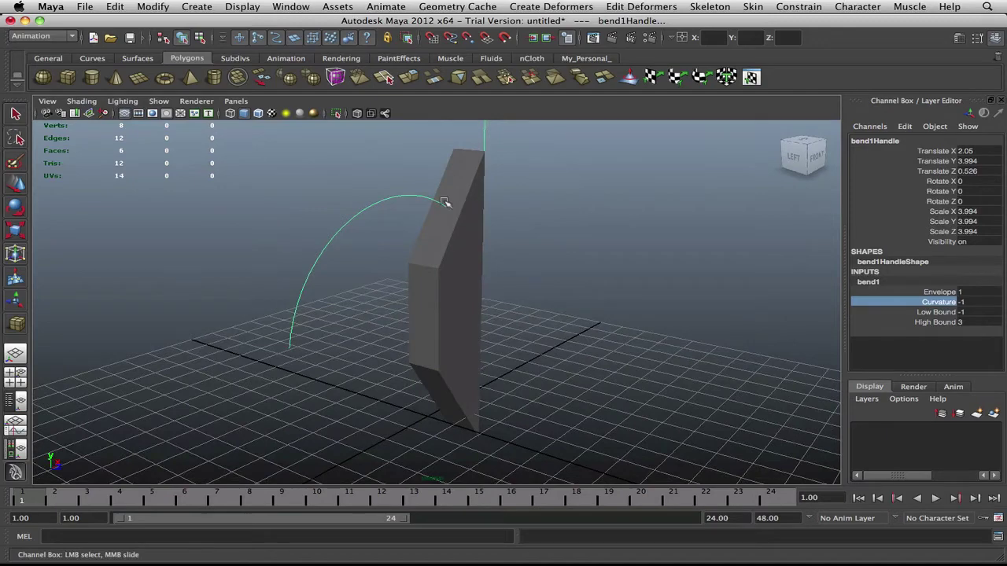
- Duplicate the slab with Ctrl+D and slide the copy out along Z beside the original
mouse_move(476, 208)
left_mouse_down("alt")
mouse_move(485, 218)
mouse_move(477, 207)
left_mouse_up("alt")
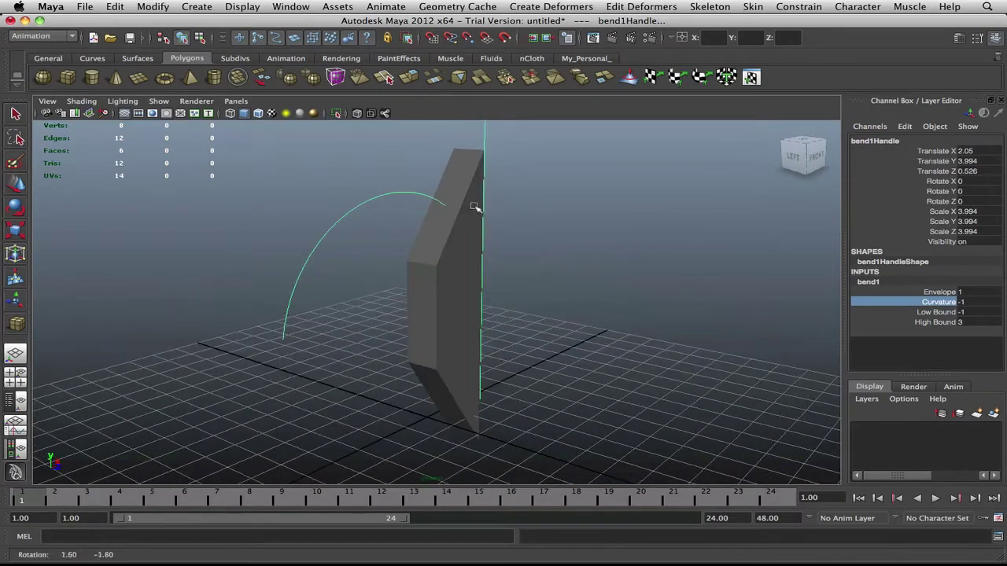
left_click(468, 255)
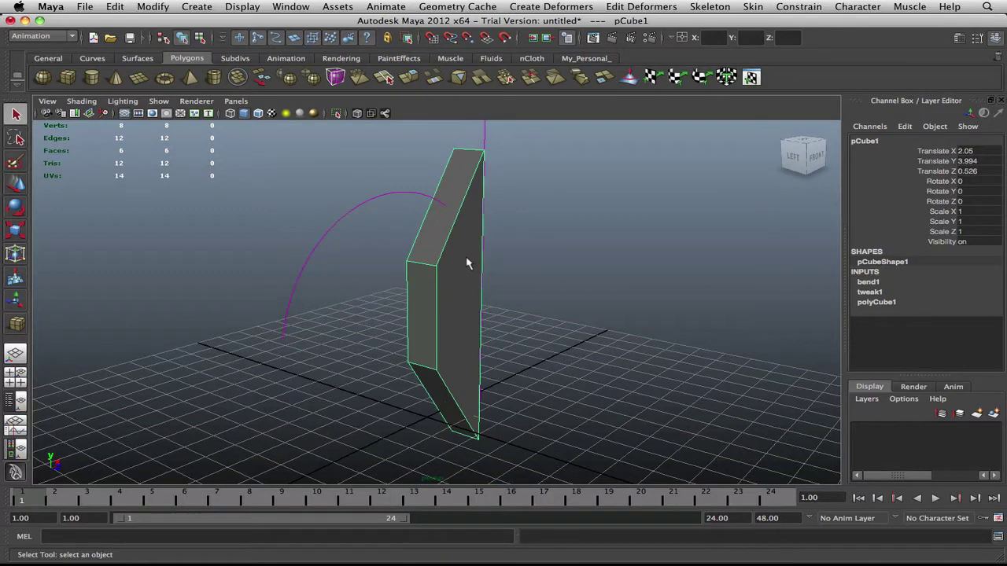
key("ctrl+d")
key("w")
scroll(456, 301, "down", 3)
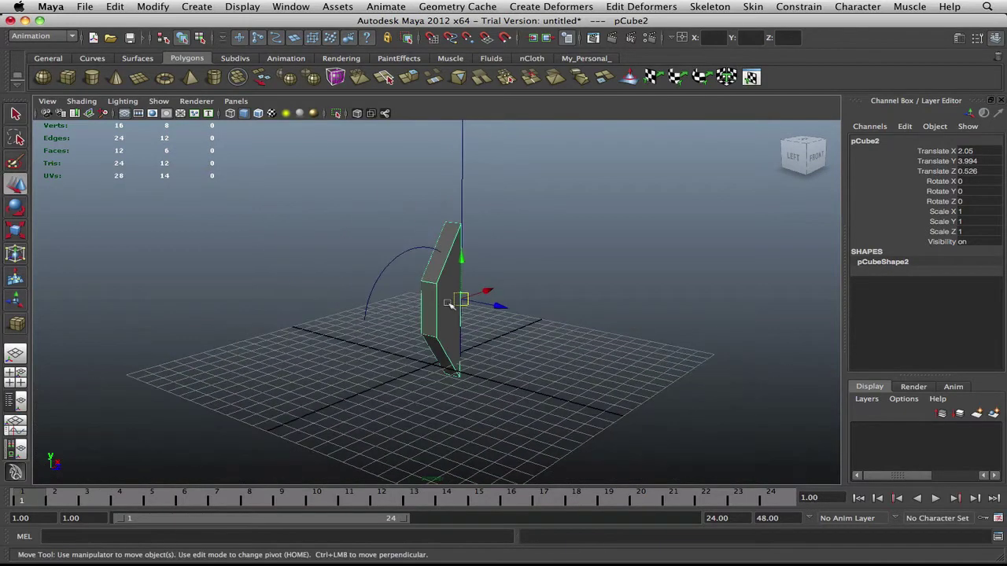
scroll(471, 303, "down", 2)
scroll(476, 306, "up", 2)
left_click_drag(475, 304, 774, 368)
key("f")
left_click_drag(582, 354, 558, 312, "alt")
- Trial-extrude the copy's top face, scaling it to about three quarters, then undo the extrusions
right_click_drag(393, 248, 393, 258)
left_click(393, 258)
left_click(393, 272)
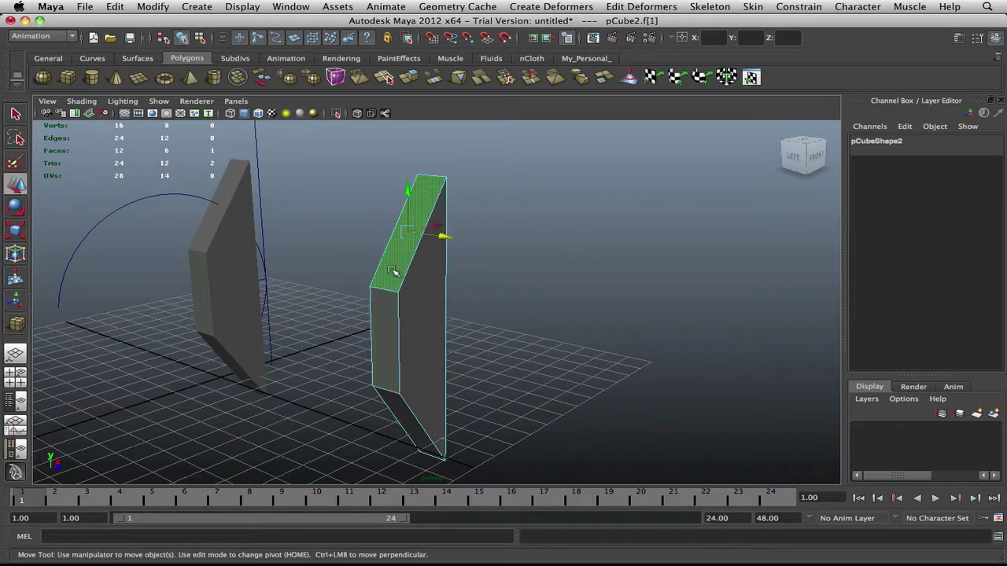
left_click(600, 59)
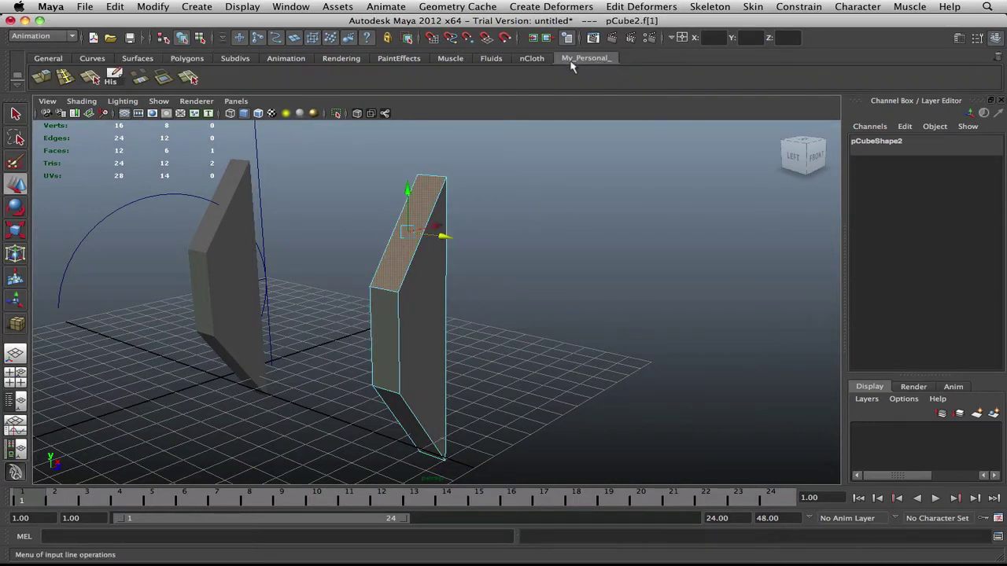
left_click(41, 77)
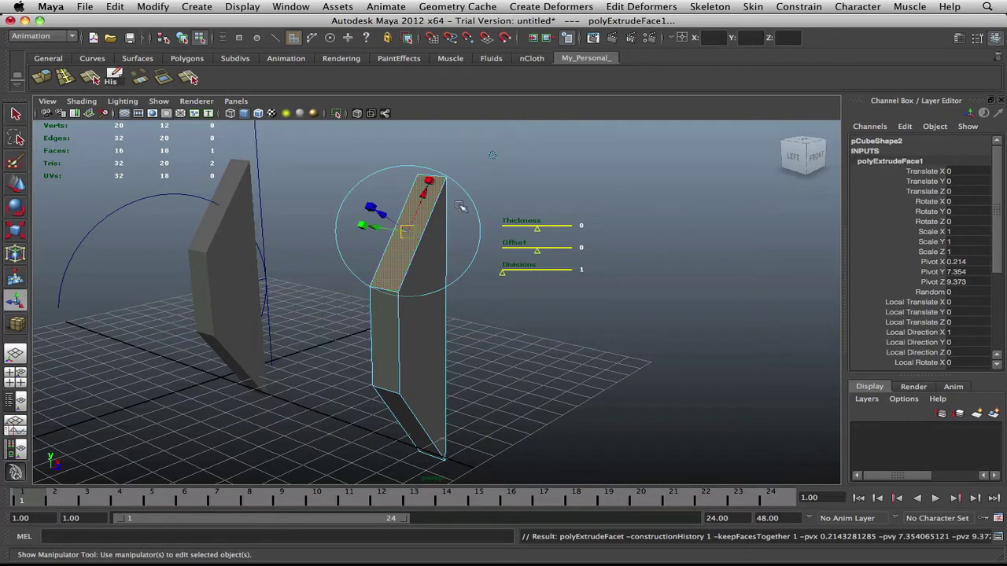
left_click_drag(456, 201, 476, 215, "alt")
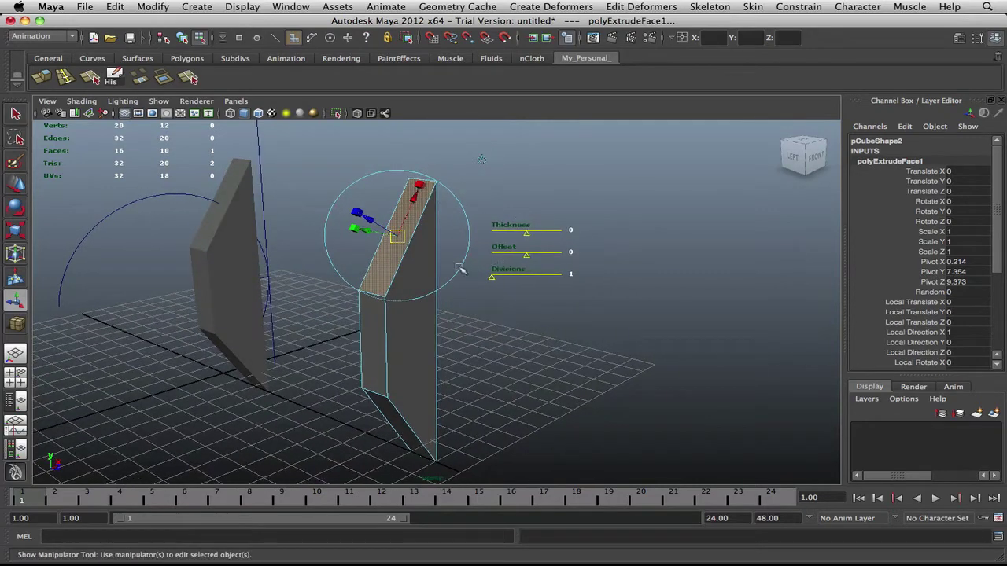
left_click(419, 186)
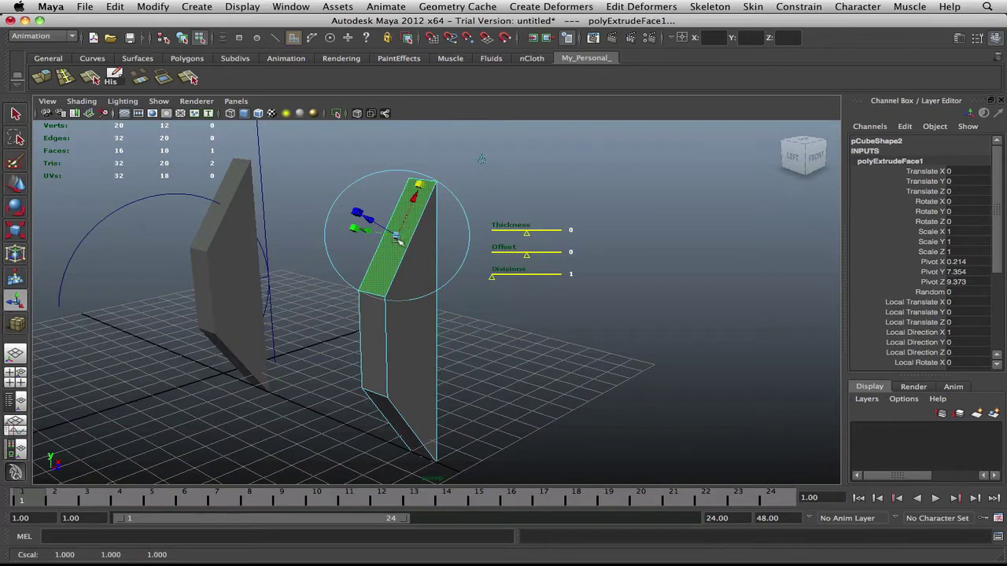
left_click_drag(399, 243, 440, 251)
key("ctrl+e")
middle_click_drag(440, 251, 464, 286, "alt")
key("ctrl+z")
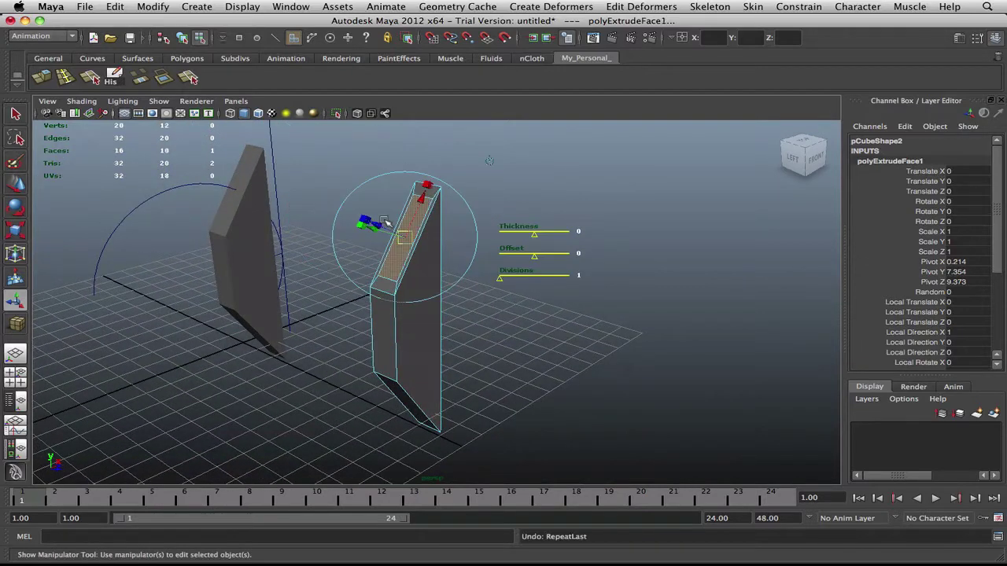
key("ctrl+z")
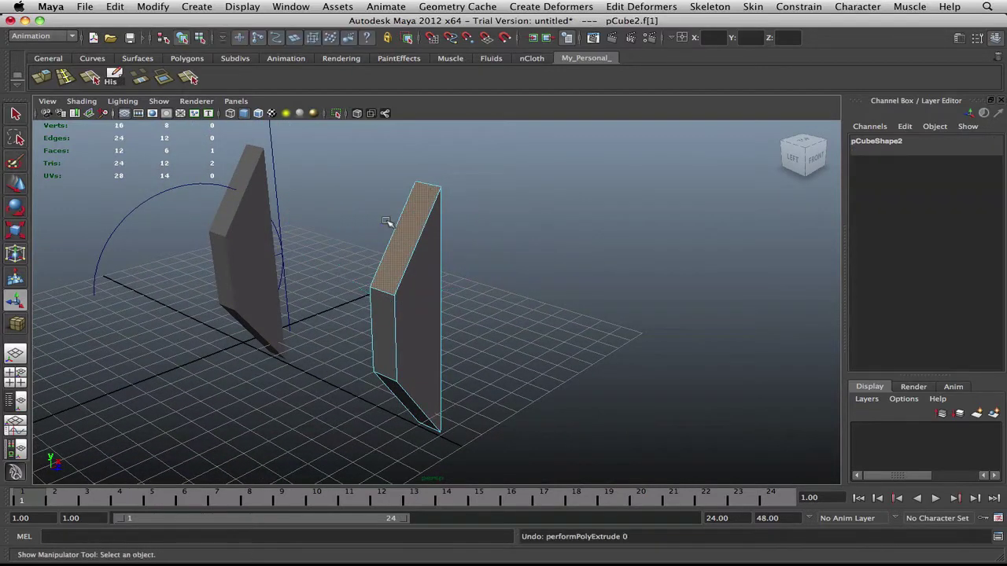
- Delete the copied slab pCube2
left_click(482, 327)
right_click_drag(387, 308, 420, 289)
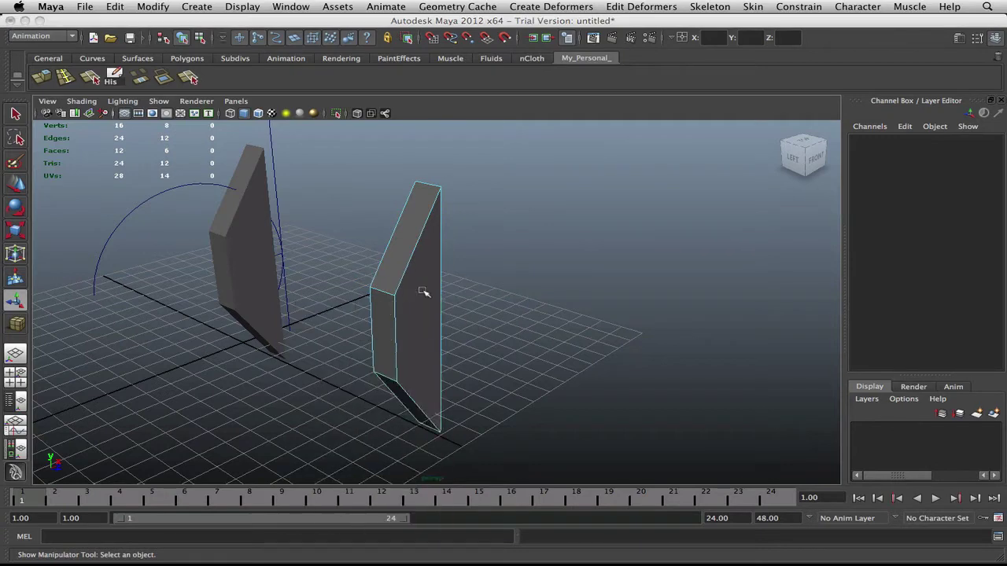
key("Delete")
- Delete the bend deformer handle together with the bent slab, leaving the empty grid
left_click_drag(380, 292, 452, 314, "alt")
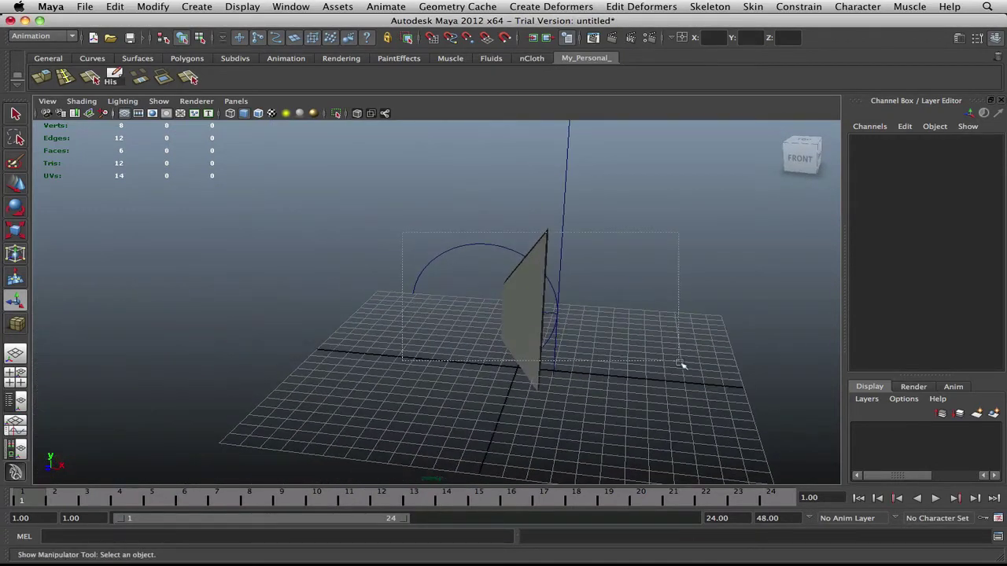
left_click(690, 375)
key("Delete")
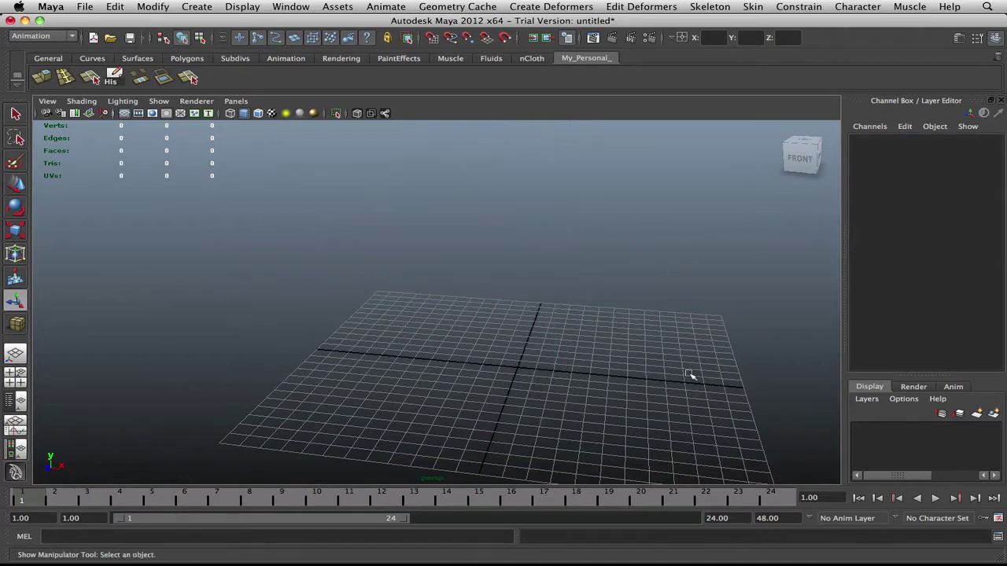
middle_click_drag(621, 250, 445, 240, "alt")
left_click_drag(443, 239, 407, 216, "alt")
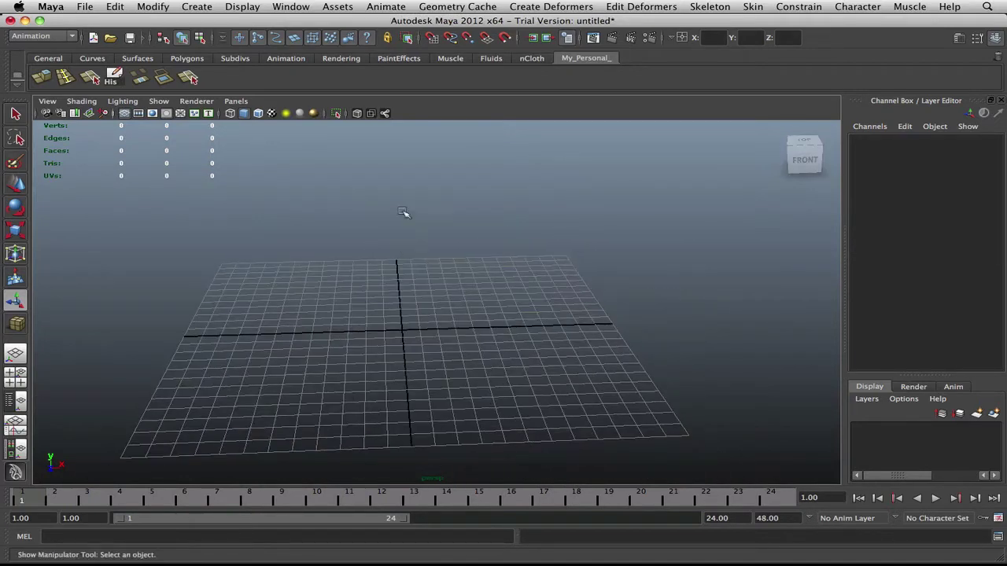
- Draw a tall polygon pipe, pPipe1, from the grid centre and expand its polyPipe1 settings
left_click(188, 59)
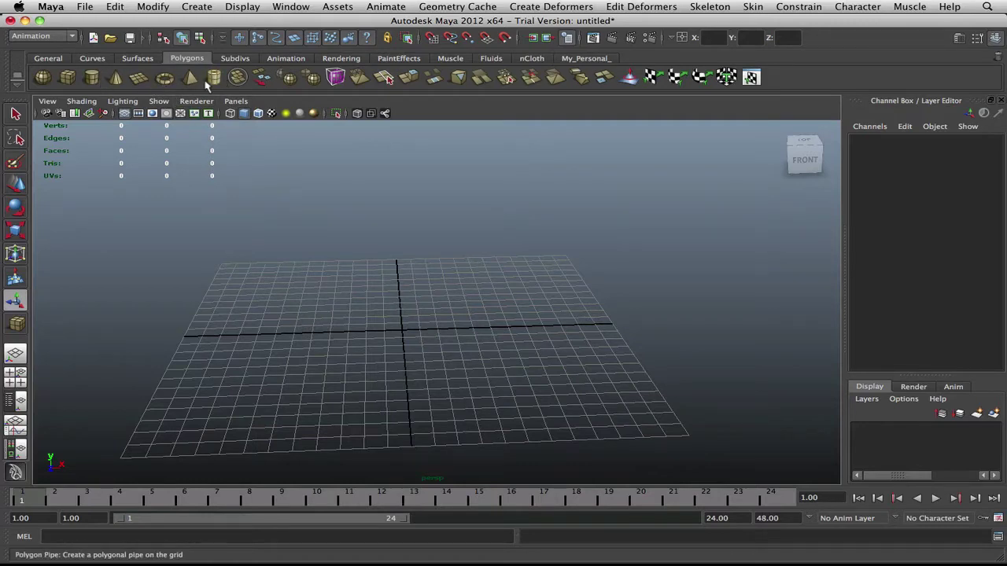
left_click(213, 76)
left_click_drag(400, 270, 443, 316, "alt")
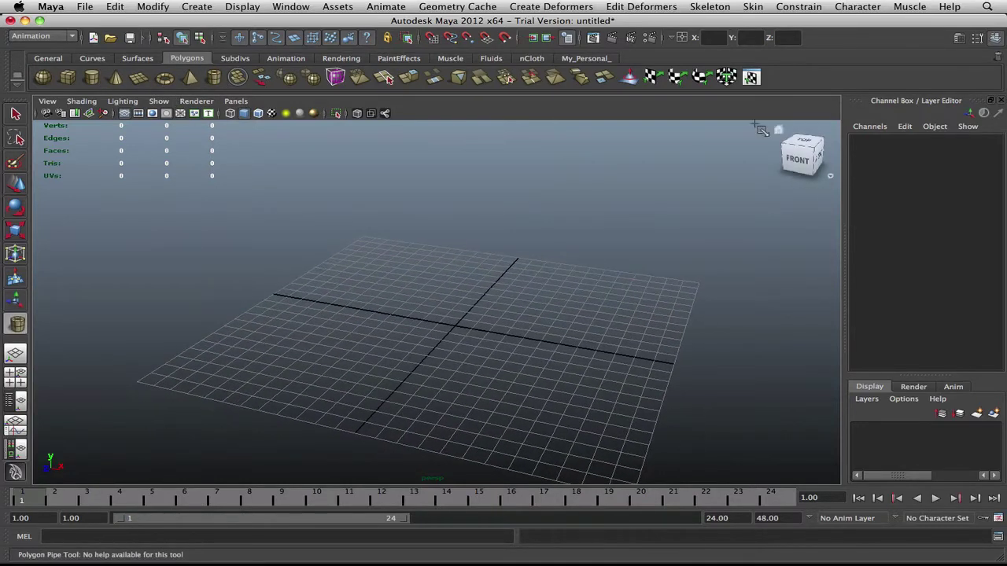
left_click(786, 135)
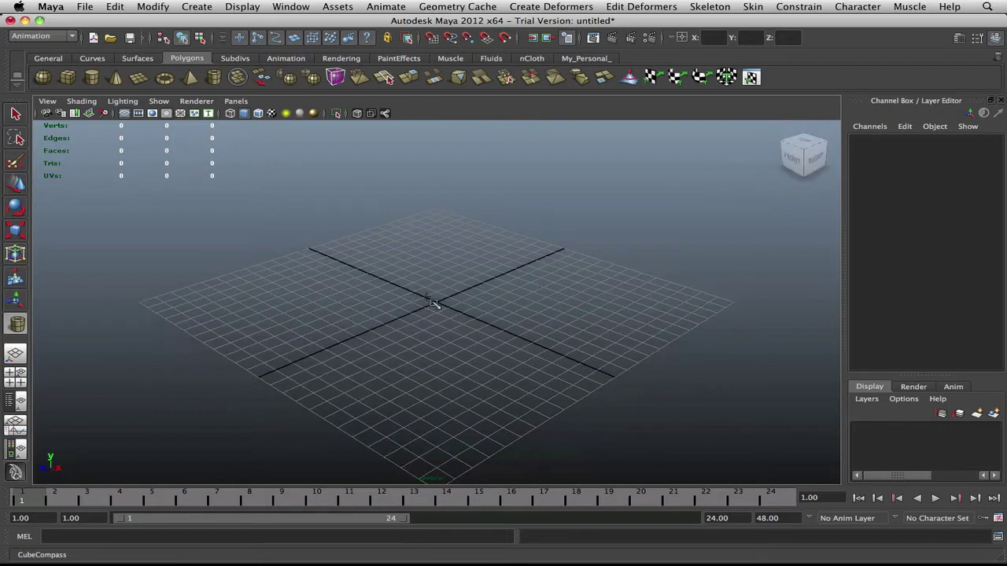
left_click_drag(440, 305, 431, 63)
left_click_drag(445, 230, 455, 257, "alt")
middle_click_drag(455, 256, 509, 294, "alt")
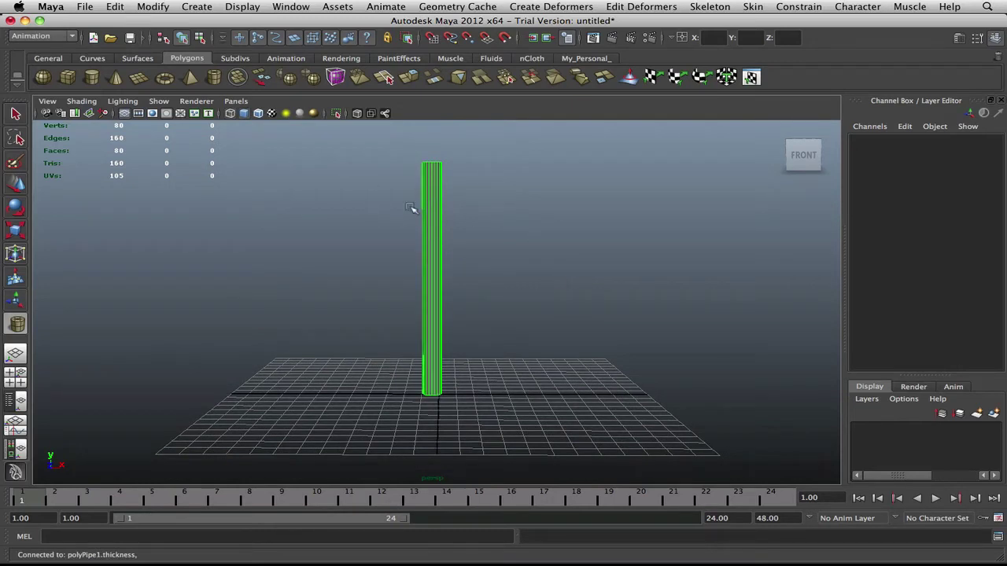
key("t")
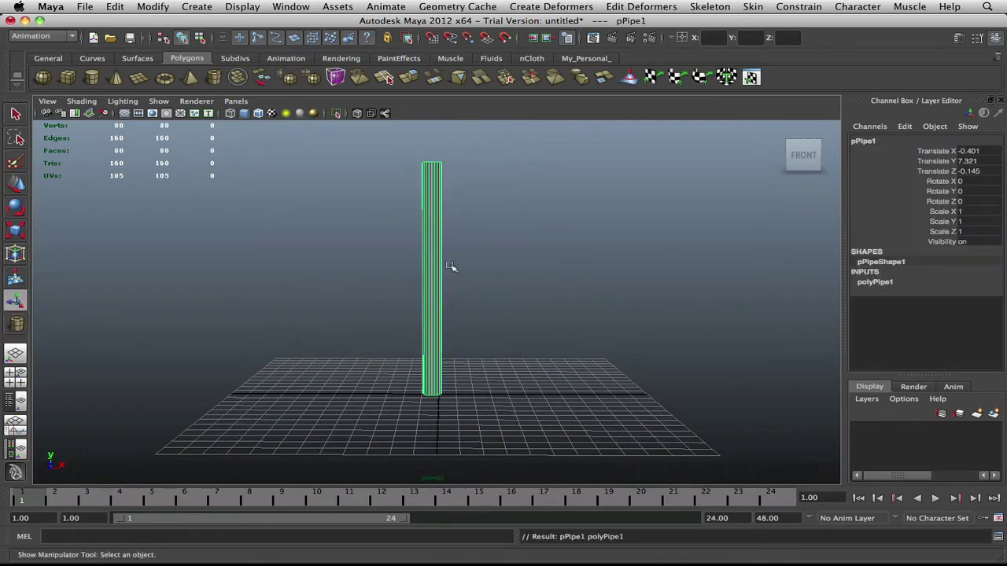
left_click(875, 282)
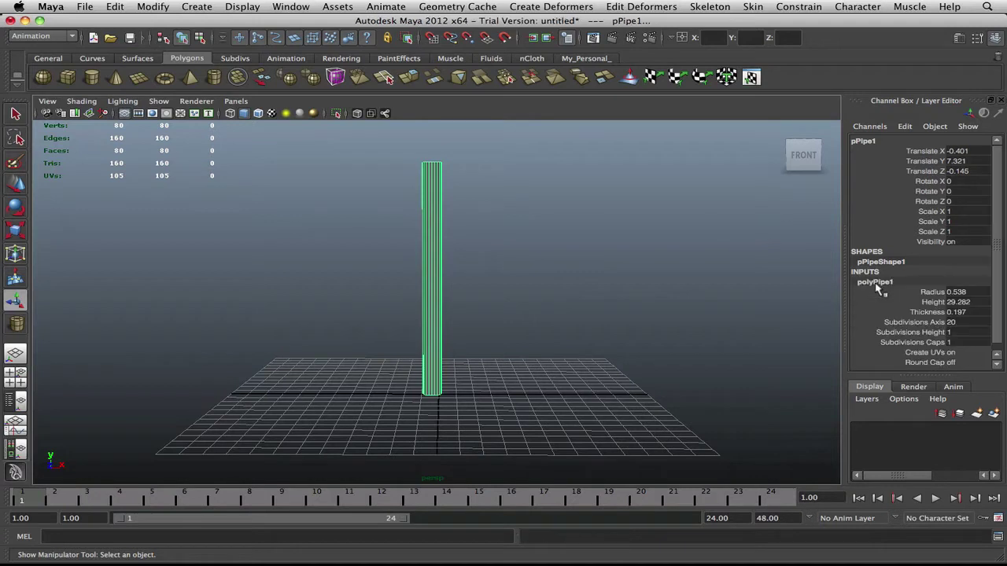
double_click(963, 333)
- Commit Subdivisions Height 100 and rotate the pipe -90 on Z to lie flat
key("Return")
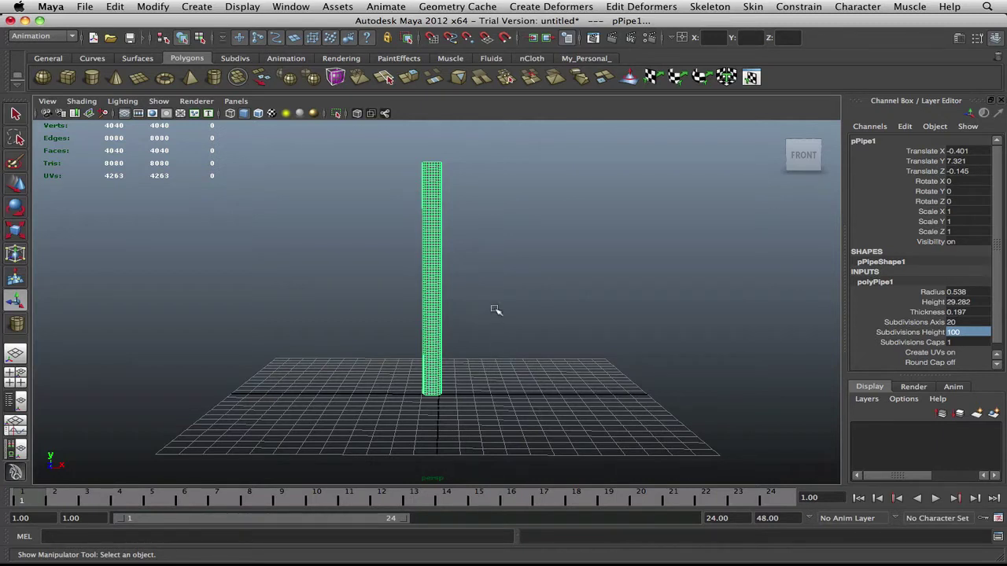
left_click_drag(512, 266, 545, 278, "alt")
left_click(979, 202)
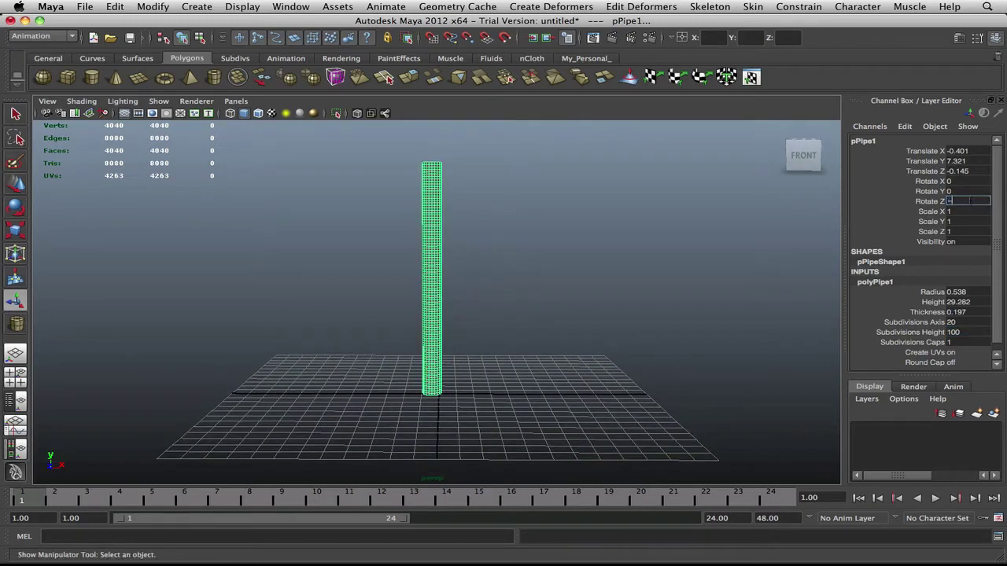
type("-90")
key("Return")
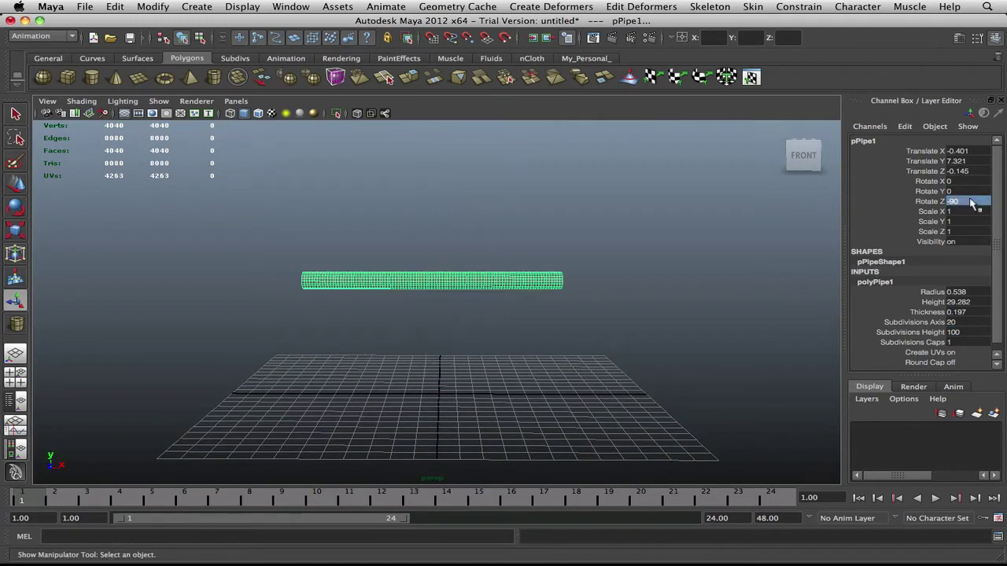
- Stretch the pipe to Scale Y 1.841 and move it lower and right to Translate Y 4.408
key("r")
key("f")
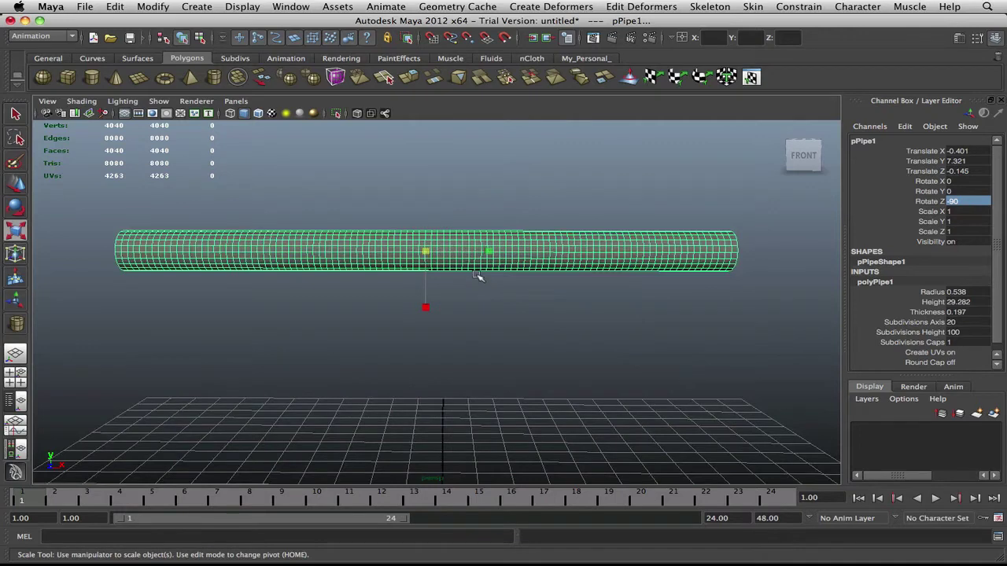
left_click_drag(478, 276, 548, 280)
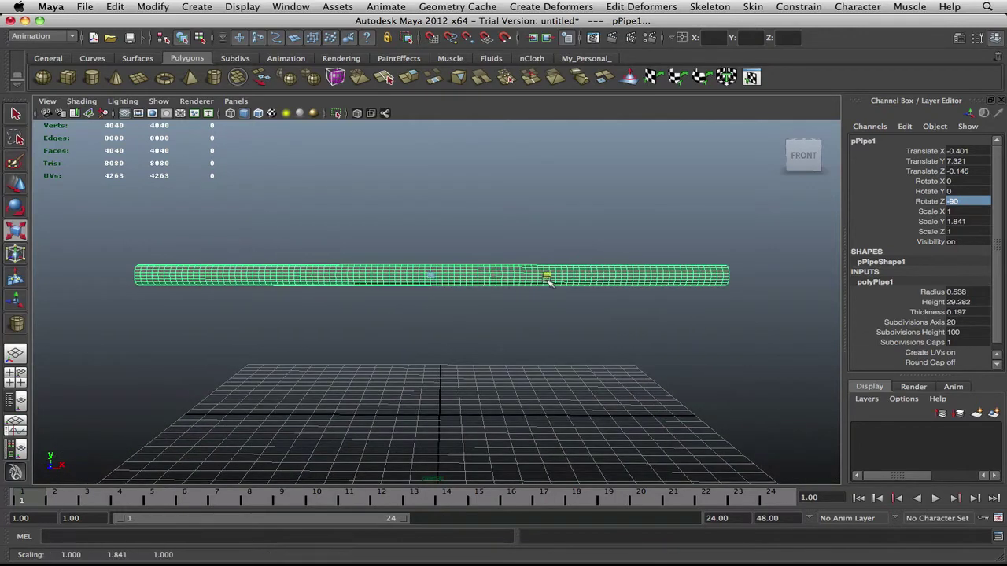
key("w")
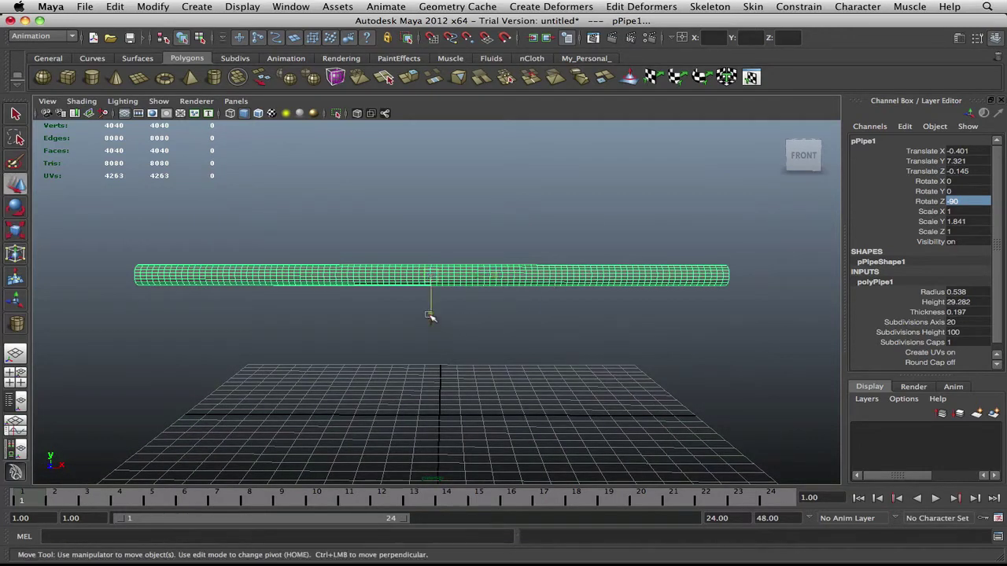
left_click_drag(431, 311, 436, 367)
left_click_drag(475, 337, 512, 283)
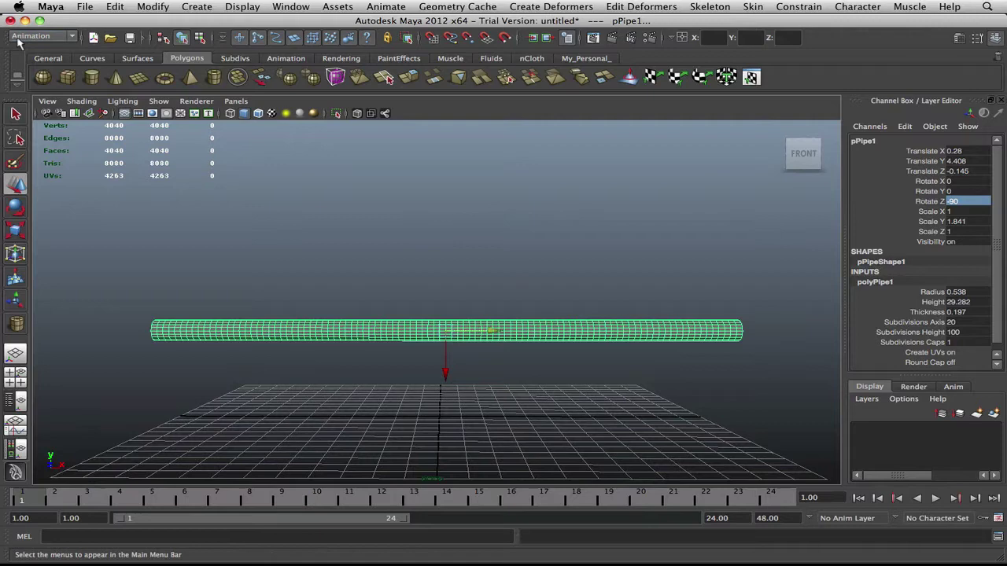
- Add a default Bend deformer to the pipe, then undo it
left_click(550, 6)
mouse_move(649, 107)
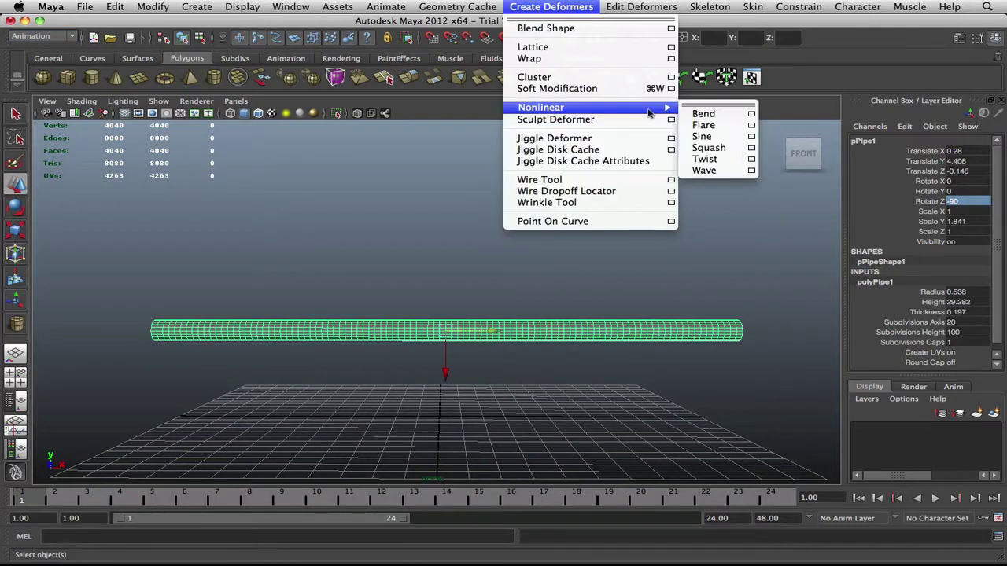
left_click(712, 114)
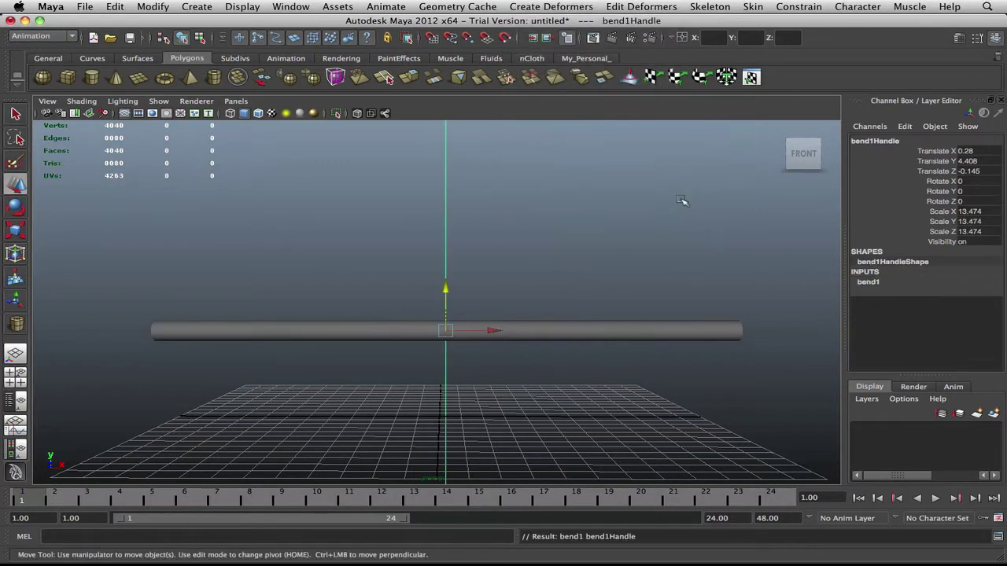
key("z")
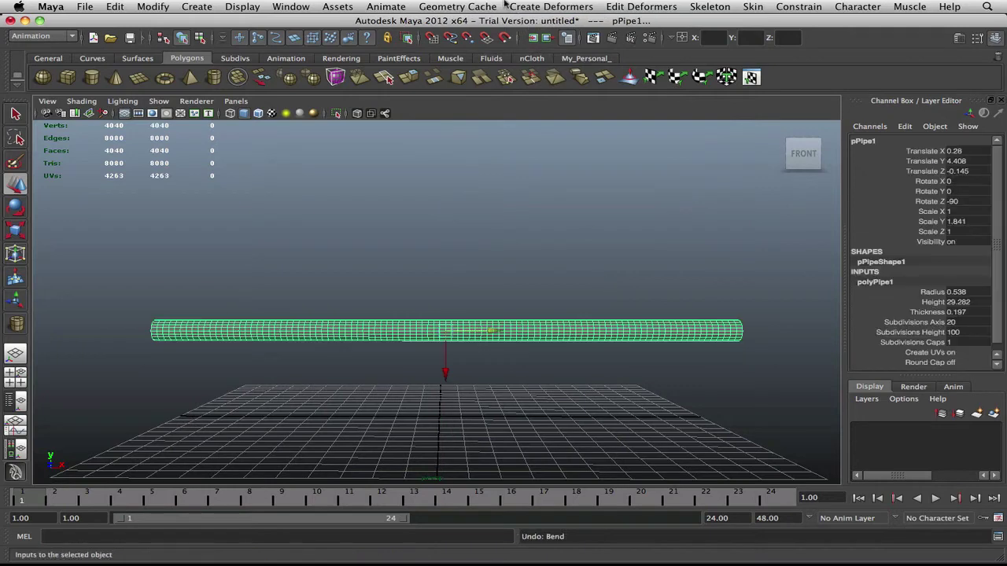
- Create a Bend deformer on pPipe1 with low bound 0, high bound 4 and curvature 10
left_click(539, 6)
mouse_move(646, 107)
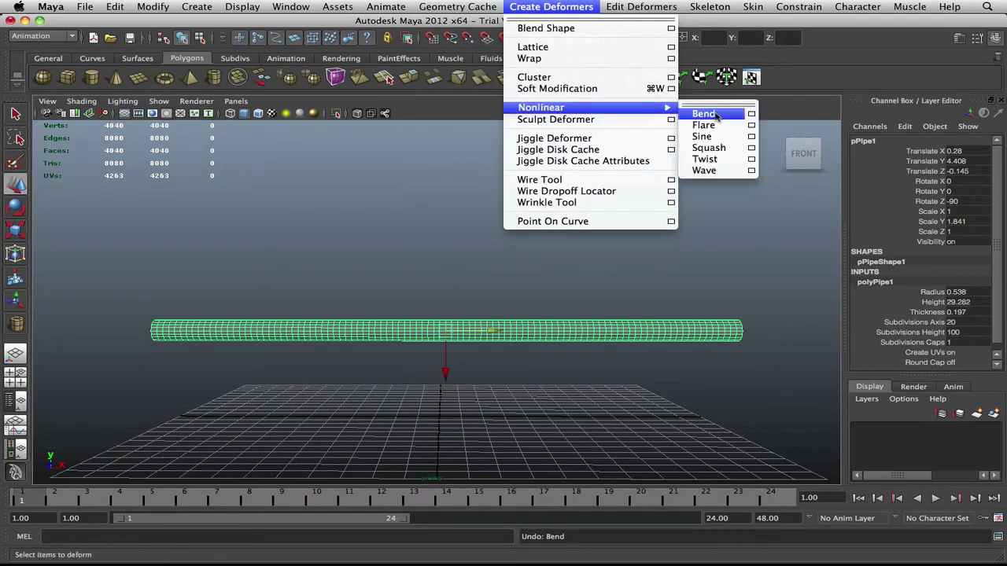
left_click(750, 115)
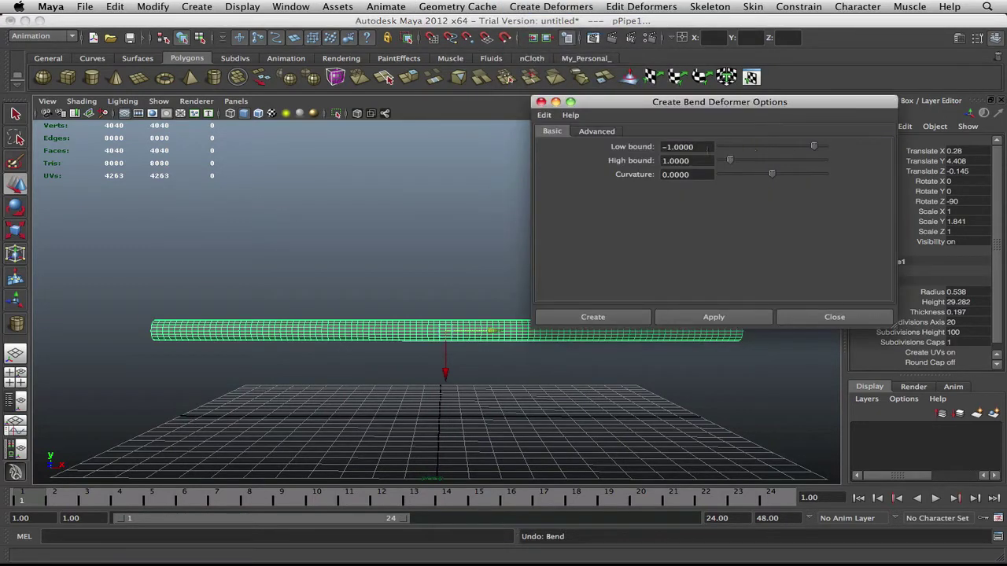
left_click_drag(712, 147, 637, 141)
type("0")
key("Return")
left_click_drag(699, 162, 601, 160)
type("4")
key("Return")
key("Tab")
type("10")
key("Return")
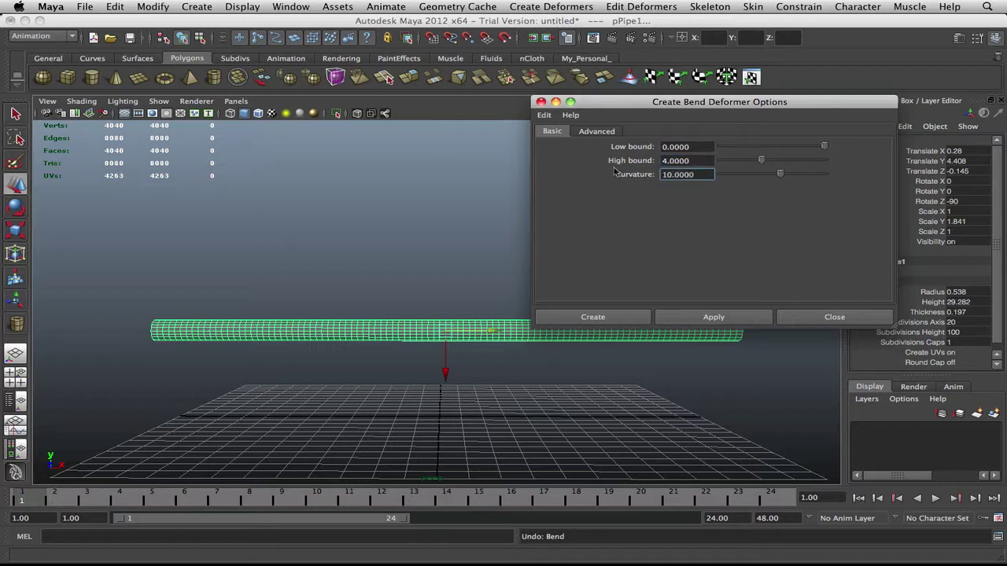
left_click(594, 317)
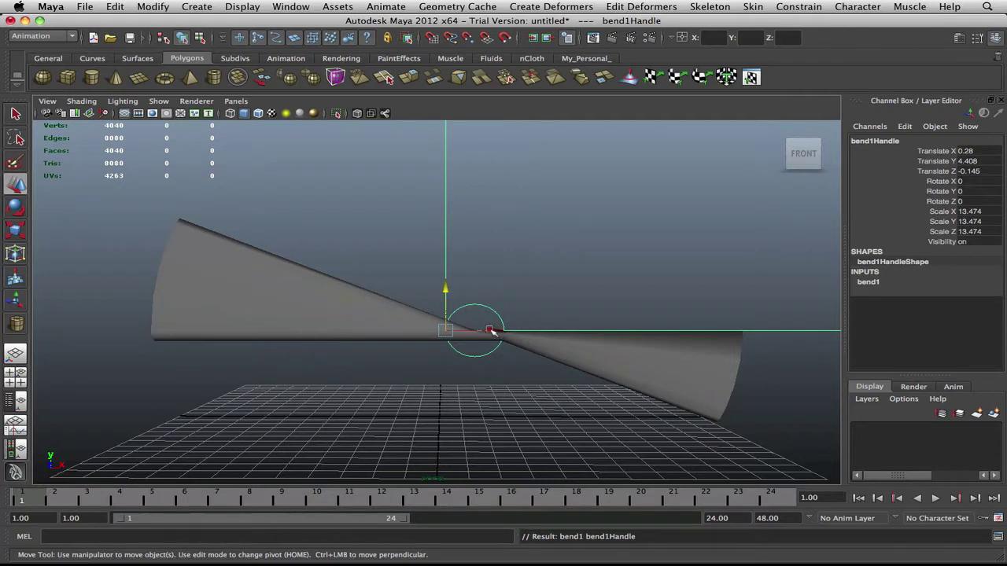
- Try rotating the bend handle, undo each rotation, and nudge the handle along the pipe
key("e")
key("r")
key("e")
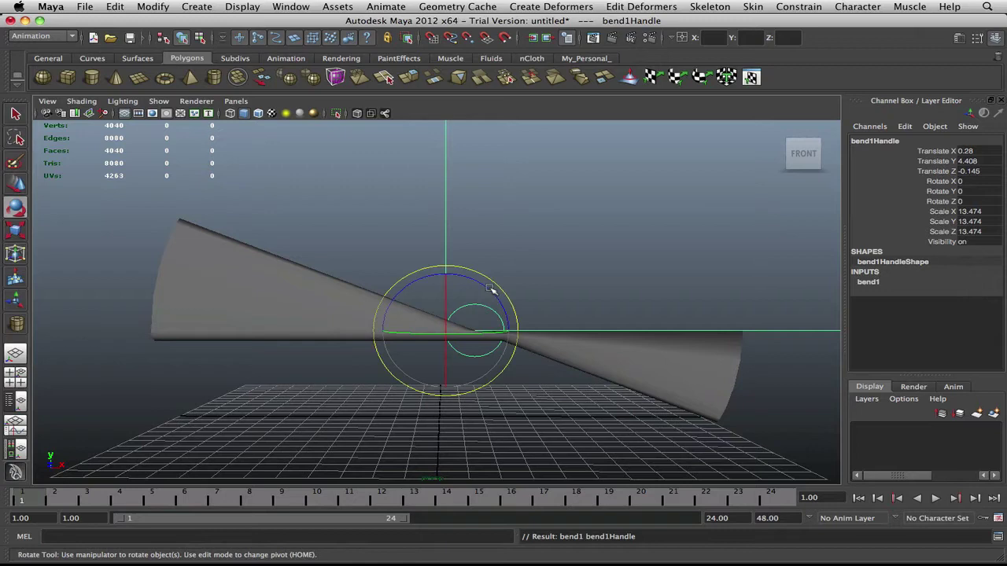
left_click_drag(487, 289, 476, 287)
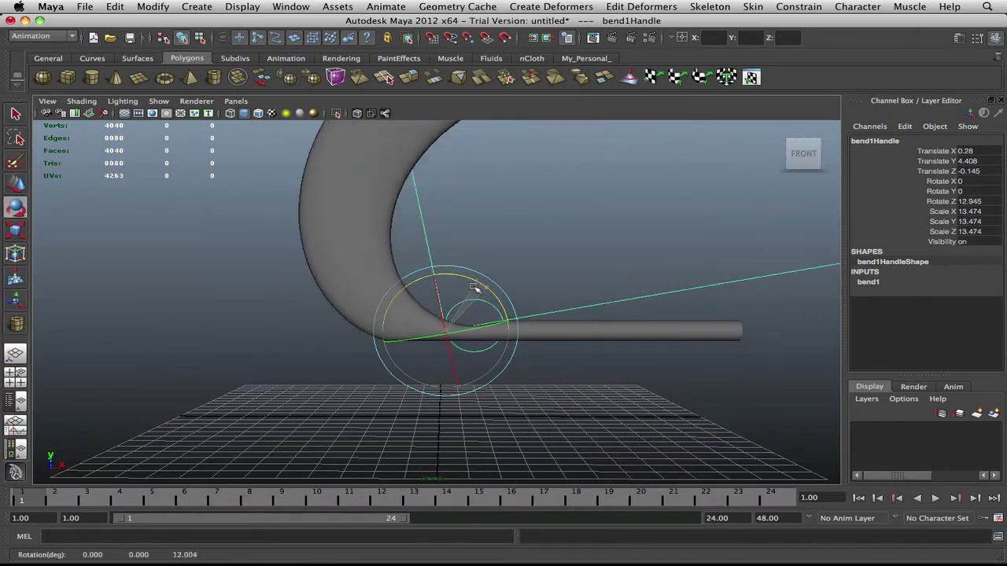
key("z")
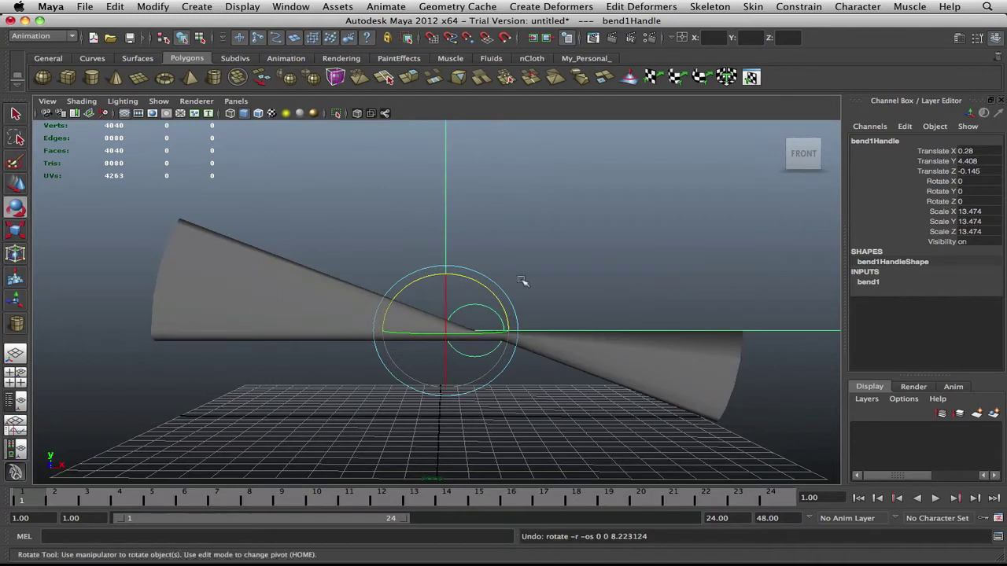
left_click(943, 202)
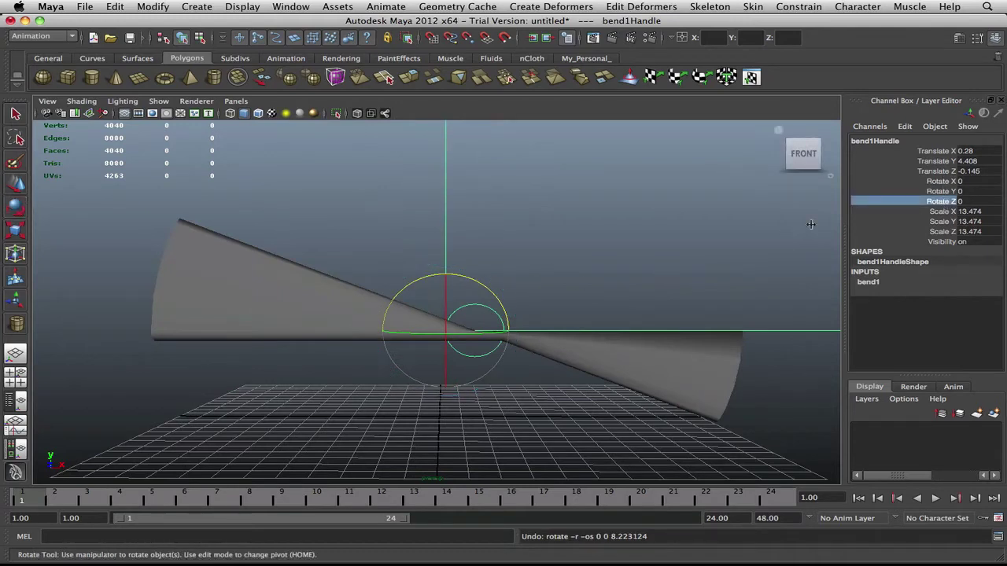
middle_click_drag(809, 220, 734, 245)
key("z")
key("z")
key("z")
key("z")
key("z")
key("z")
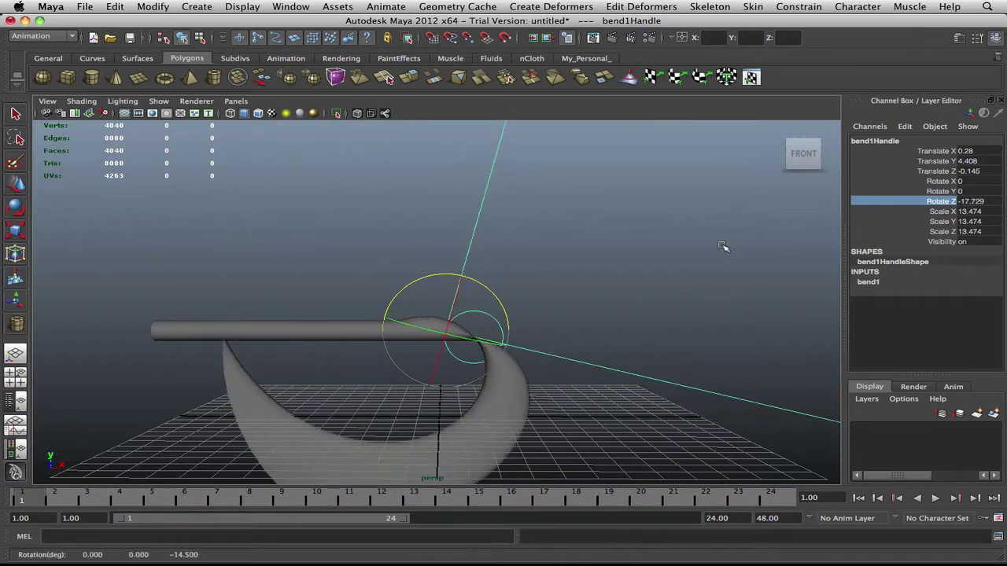
key("w")
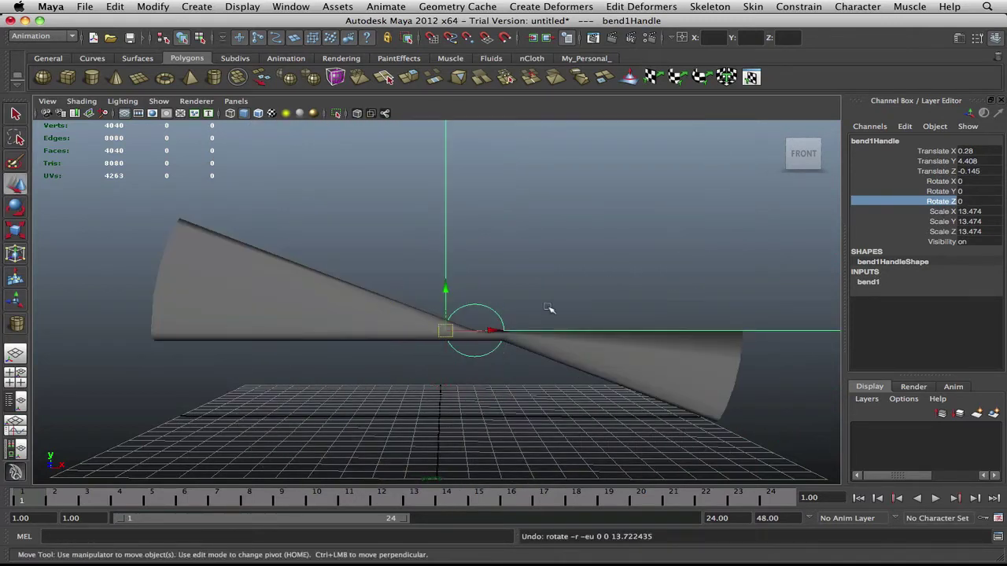
mouse_move(498, 332)
left_mouse_down()
mouse_move(548, 336)
mouse_move(478, 336)
mouse_move(492, 336)
left_mouse_up()
- Set bend1 High Bound to 10 and Curvature to 4
left_click(874, 283)
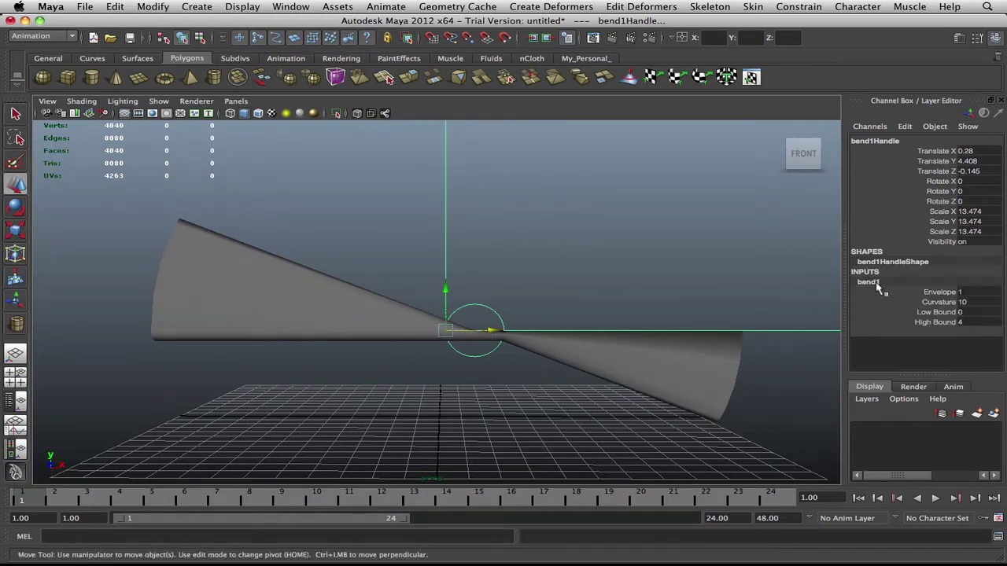
double_click(975, 322)
type("10")
key("Return")
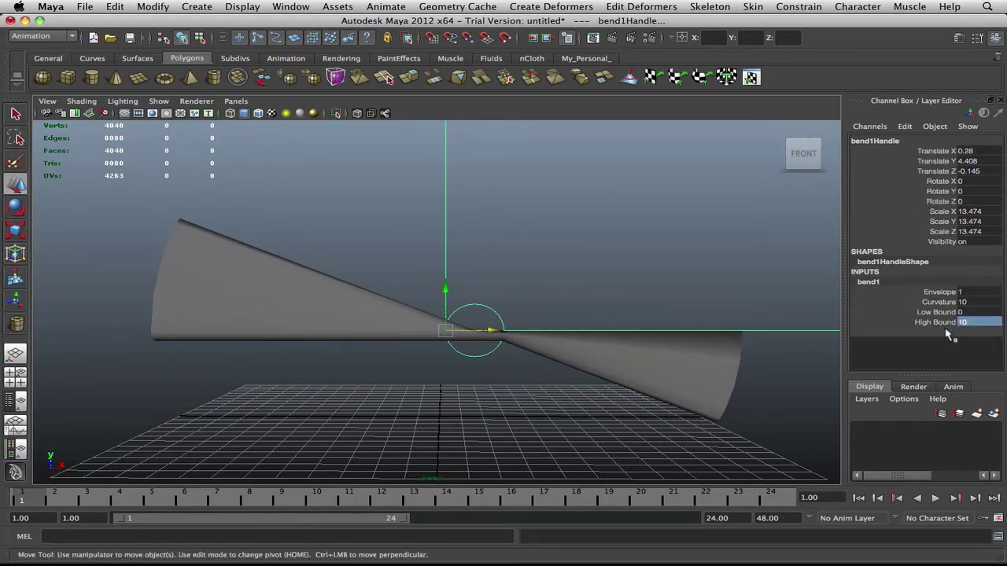
double_click(970, 302)
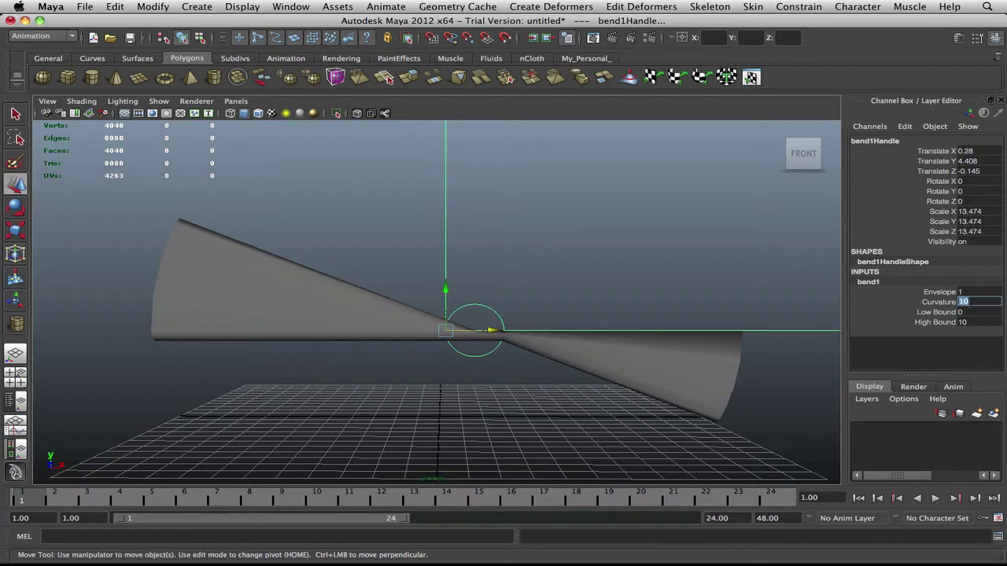
type("4")
key("Return")
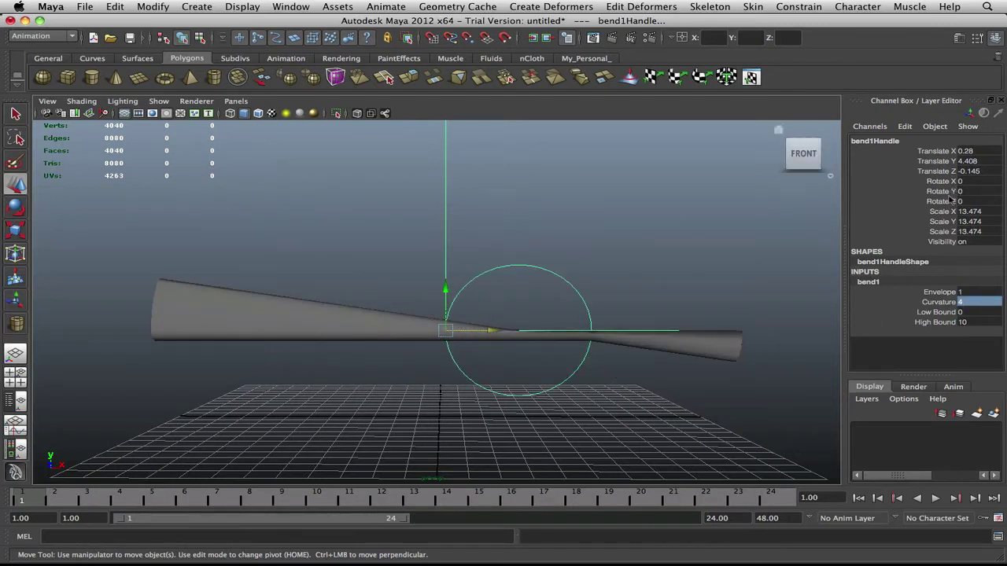
- Rotate the bend handle about Z to roughly 90° so the pipe curls into a loop
left_click(942, 202)
key("e")
middle_click_drag(561, 241, 577, 243)
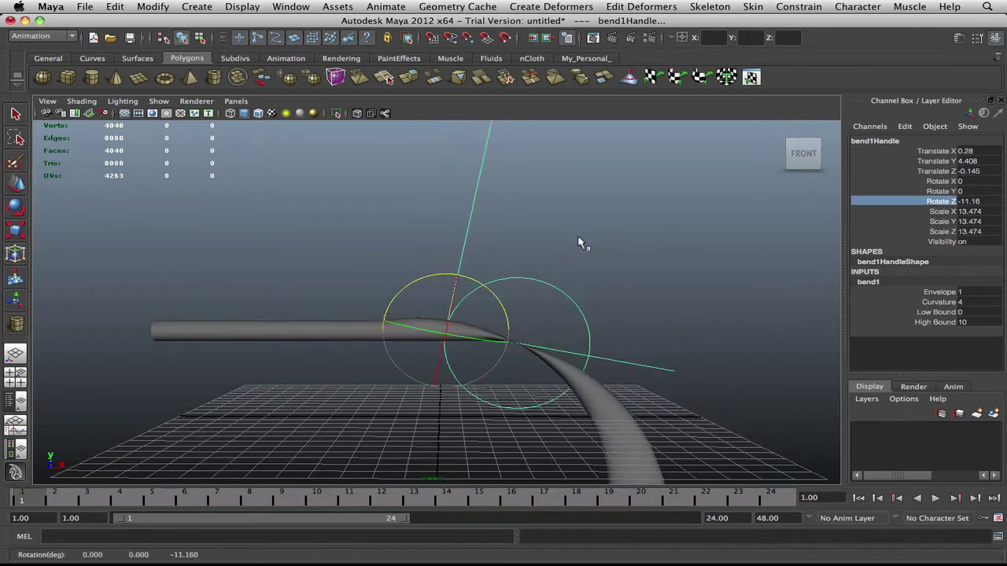
key("ctrl+z")
key("ctrl+z")
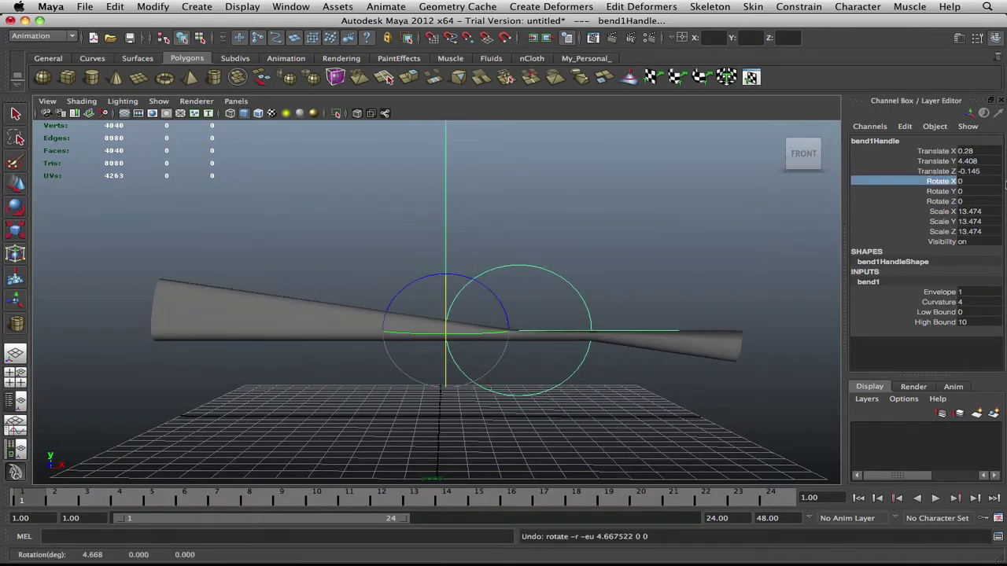
left_click(942, 191)
middle_click_drag(692, 236, 700, 233)
key("ctrl+z")
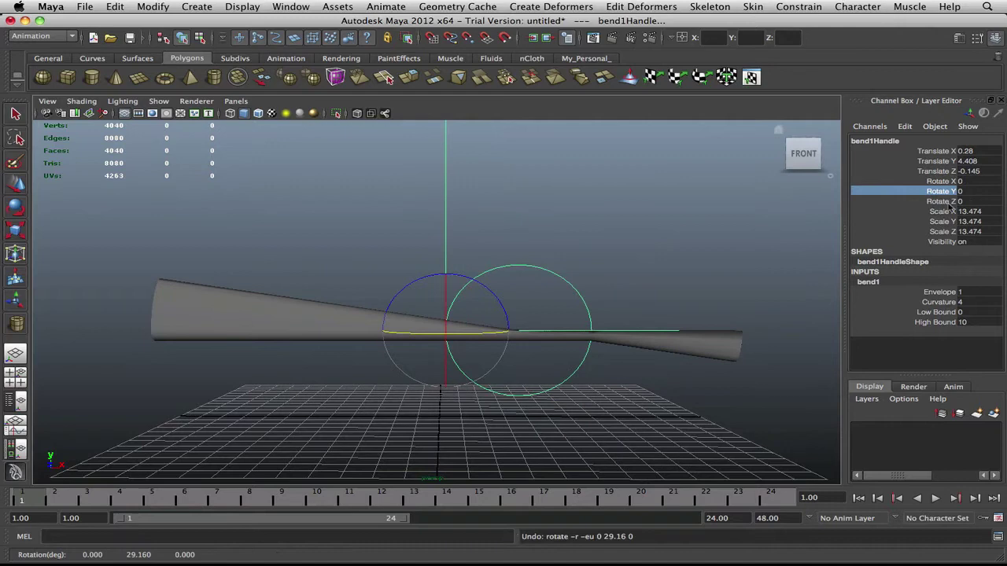
left_click(946, 201)
middle_click_drag(559, 236, 397, 252)
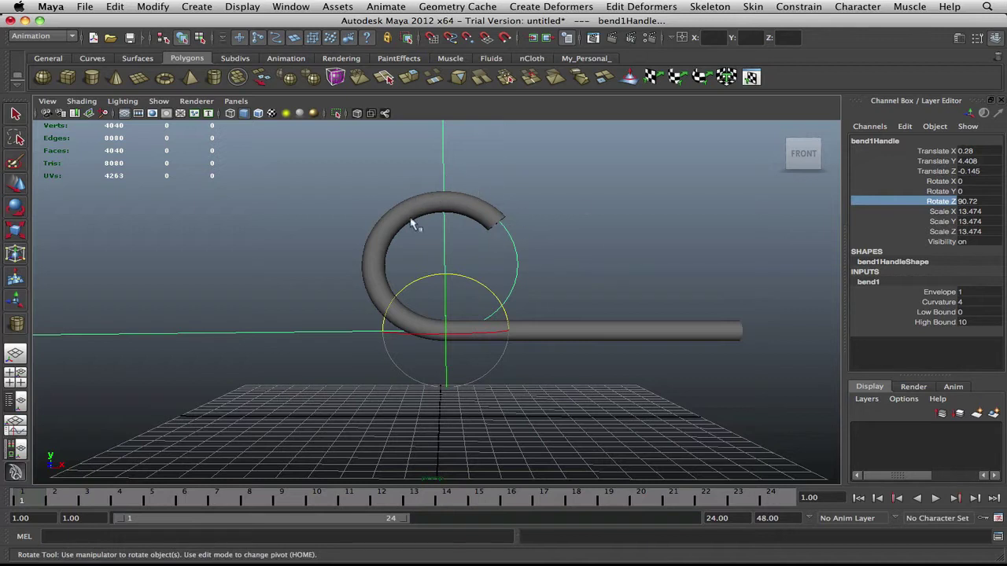
key("w")
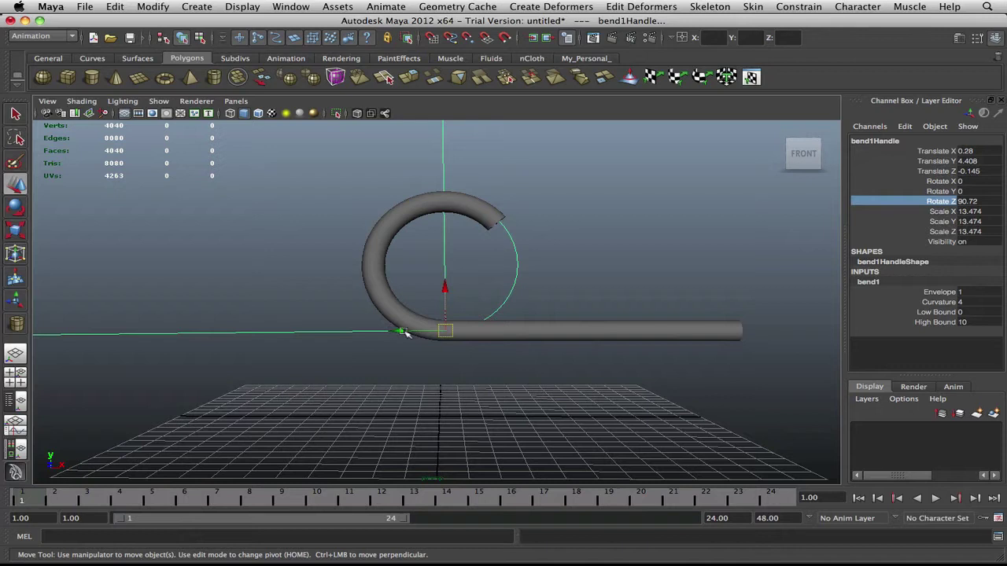
left_click_drag(401, 332, 362, 351)
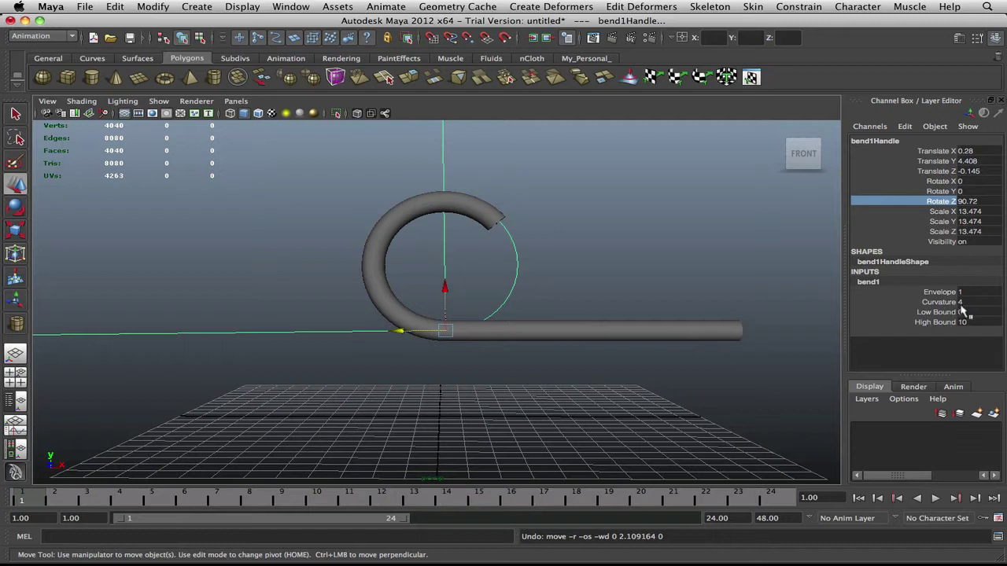
- Try a High Bound of 5 on bend1
left_click(943, 323)
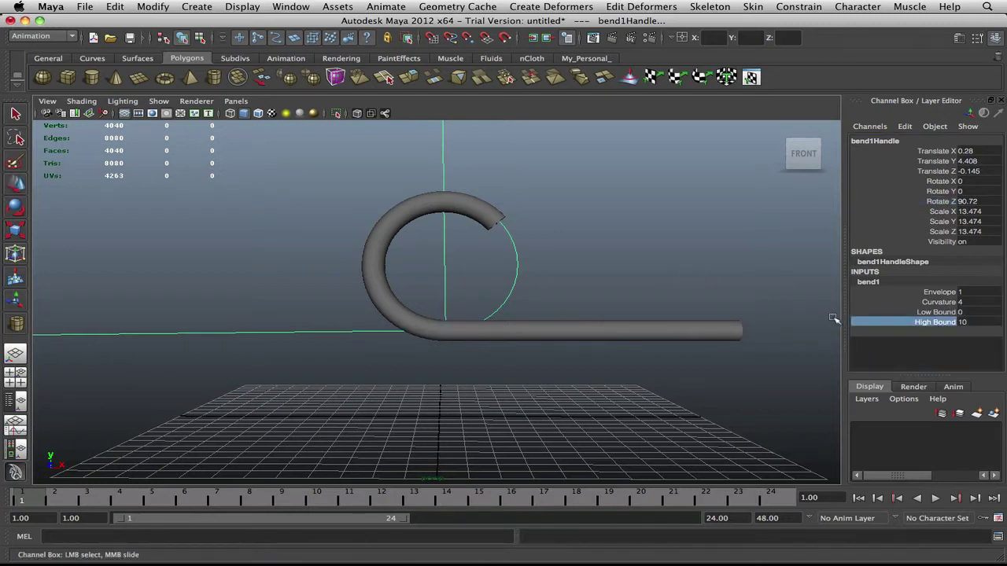
middle_click_drag(834, 318, 722, 291)
key("ctrl+z")
left_click(975, 322)
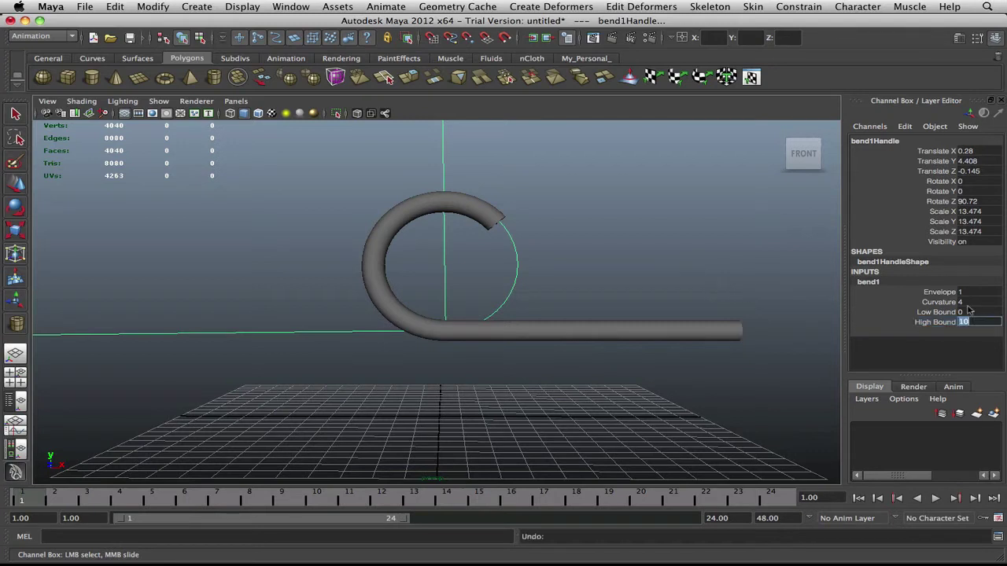
key("Return")
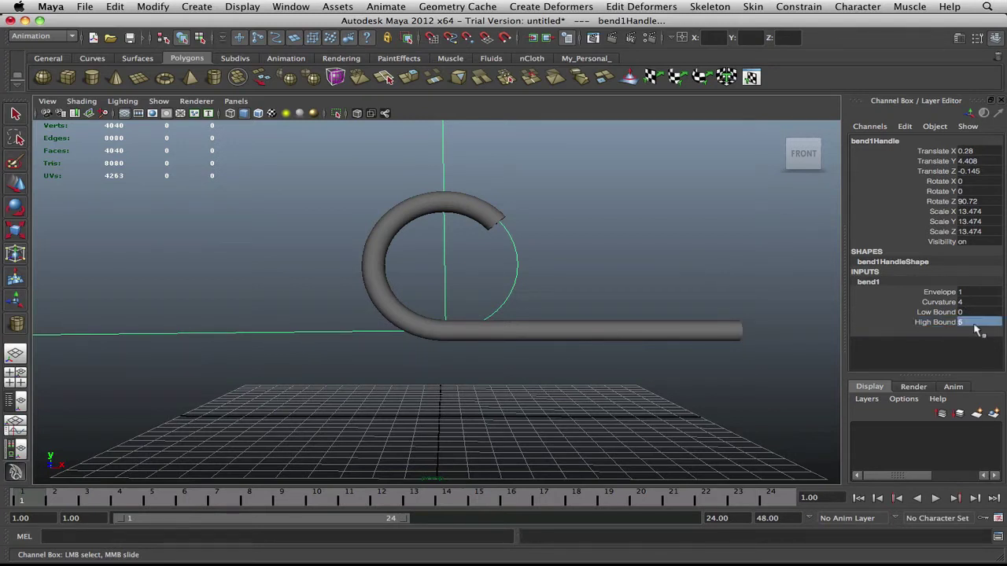
- Try Curvature 8 and slide the bend handle along the pipe, undoing the handle moves
key("w")
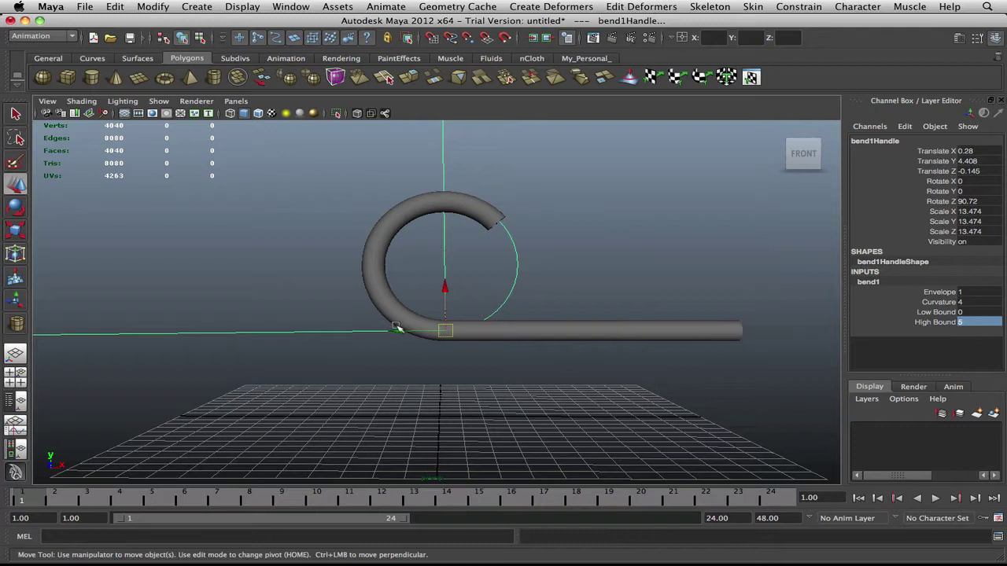
left_click_drag(397, 328, 367, 340)
key("ctrl+z")
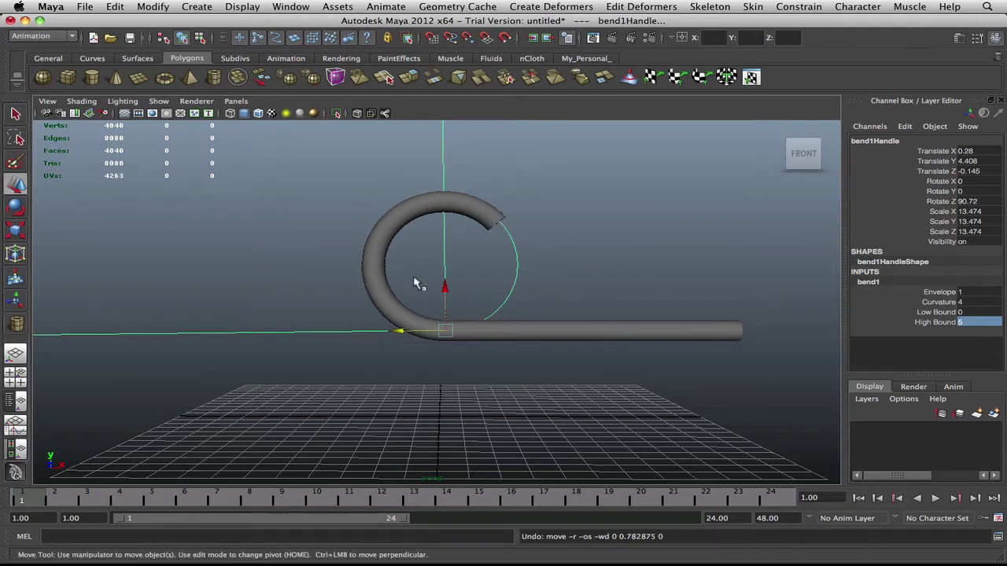
left_click(967, 302)
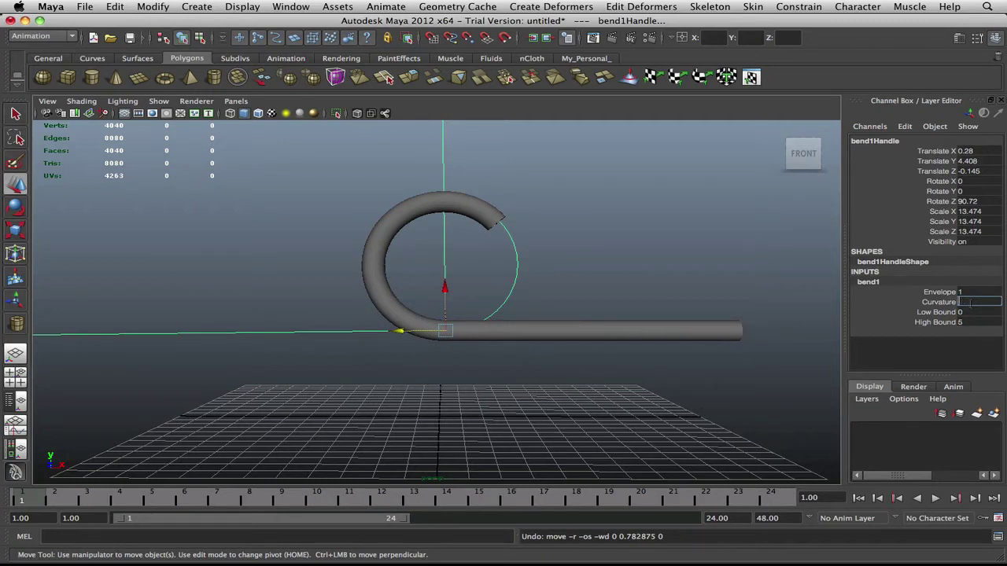
key("Return")
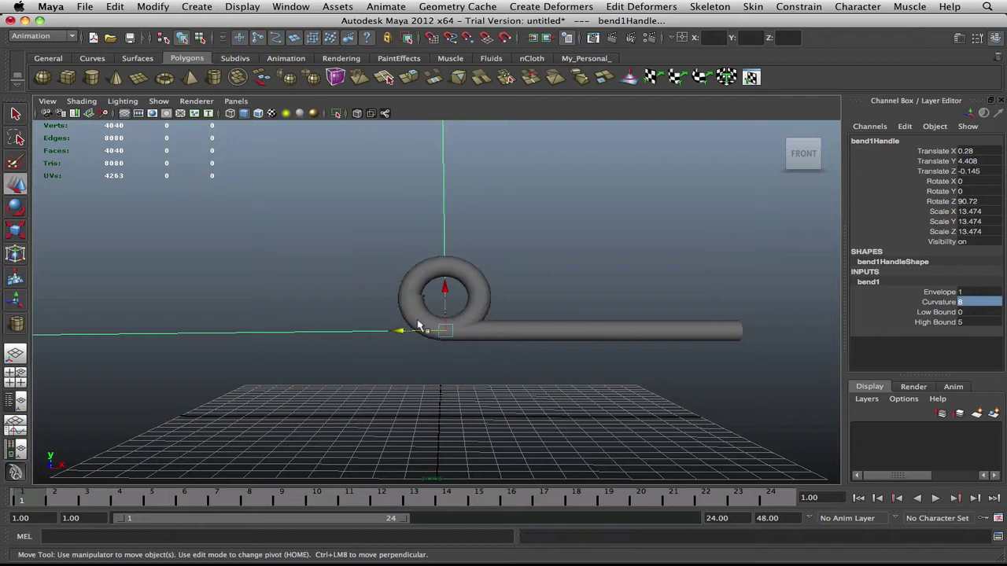
left_click_drag(397, 332, 261, 334)
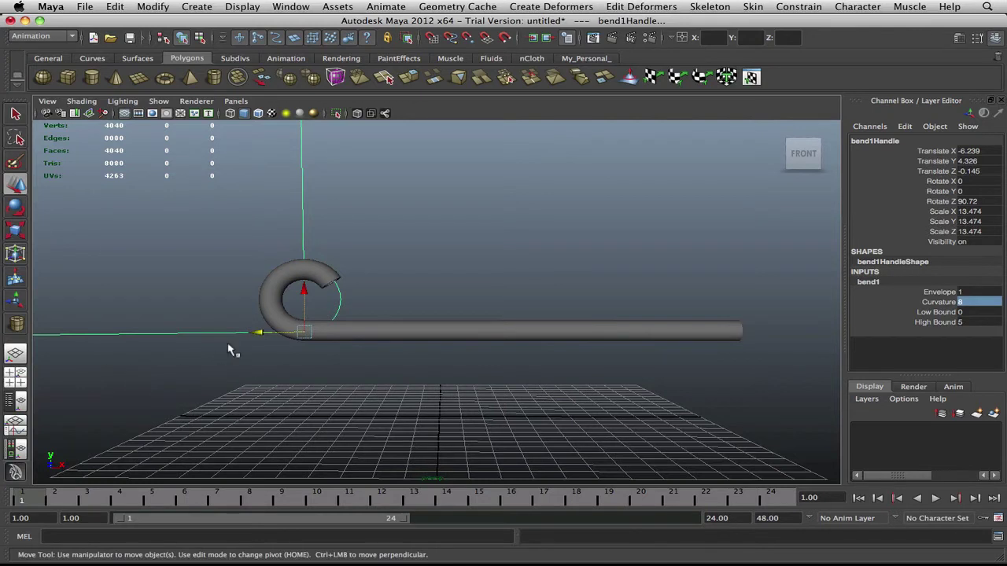
left_click_drag(254, 334, 233, 387)
key("ctrl+z")
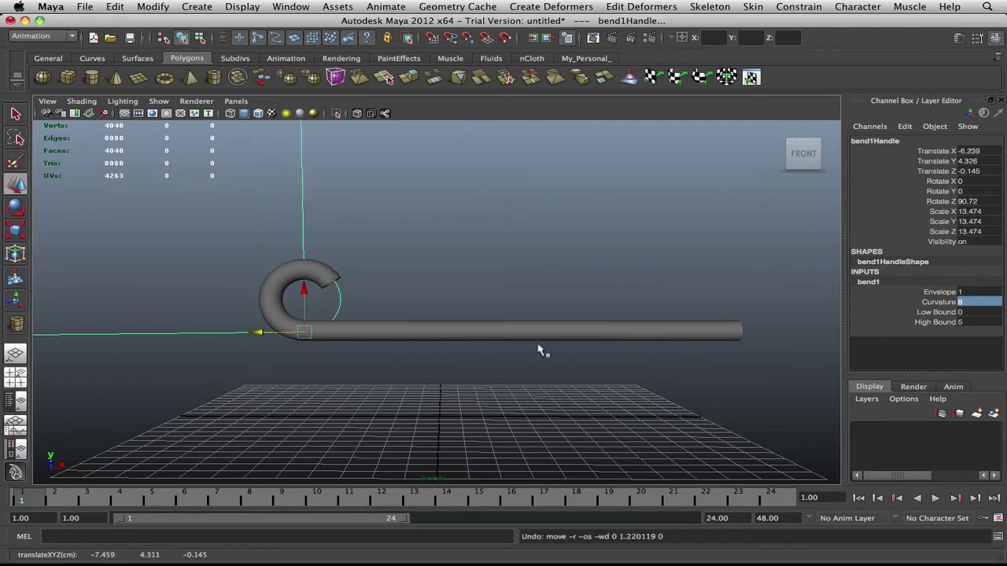
key("ctrl+z")
- Set bend1 Curvature back to 4 and High Bound to 10
left_click(969, 302)
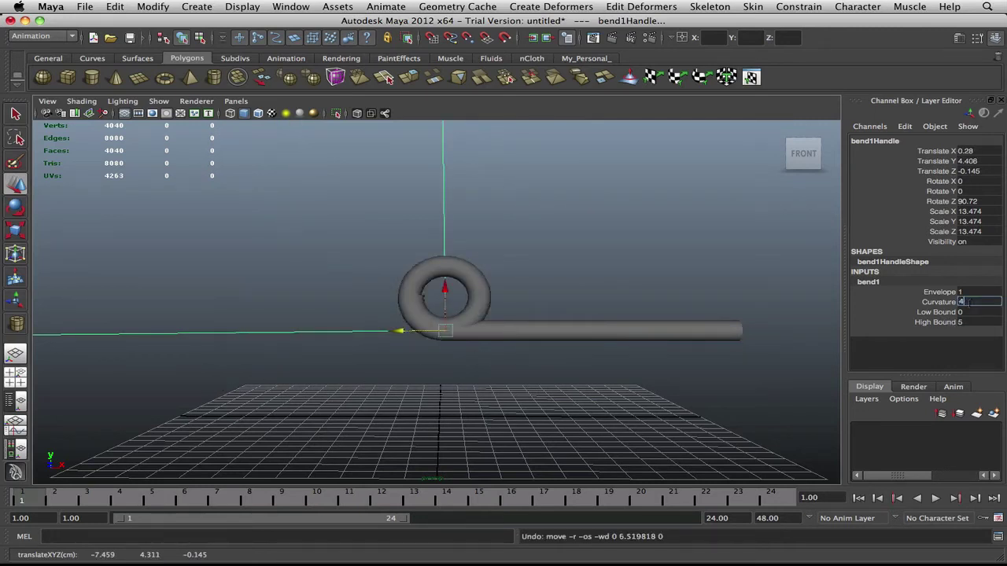
type("4")
key("Return")
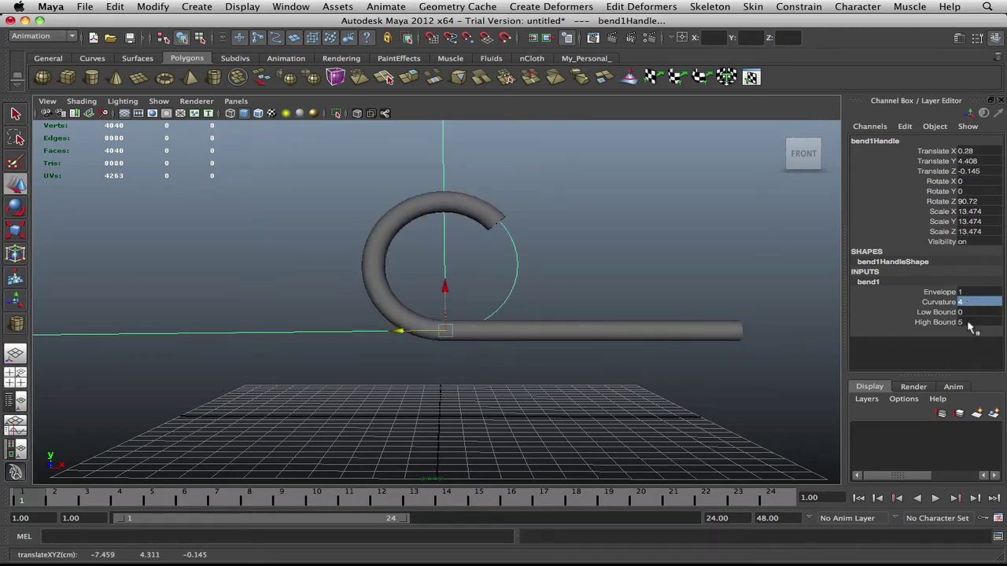
left_click(968, 322)
type("10")
key("Return")
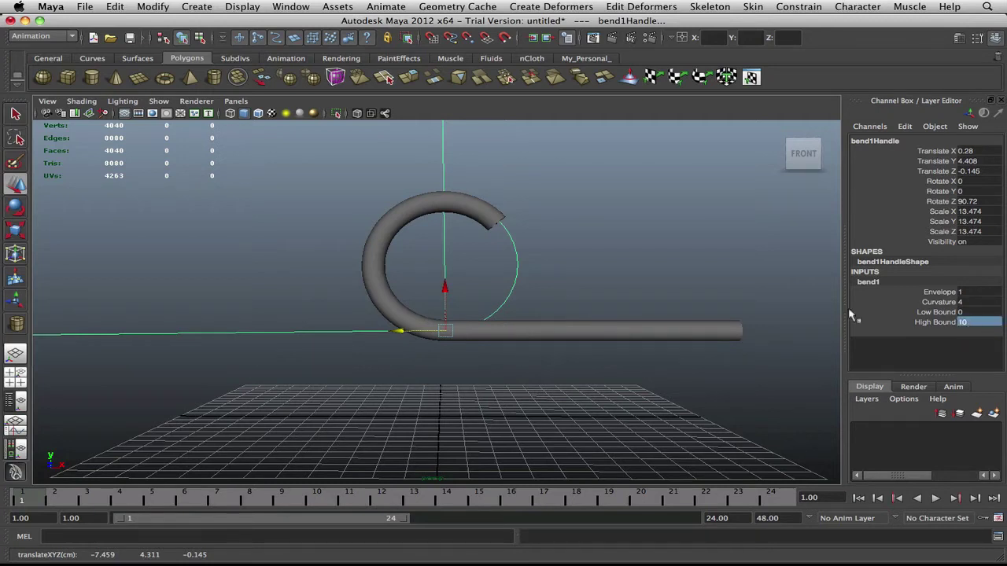
left_click(938, 302)
middle_click_drag(786, 275, 693, 270)
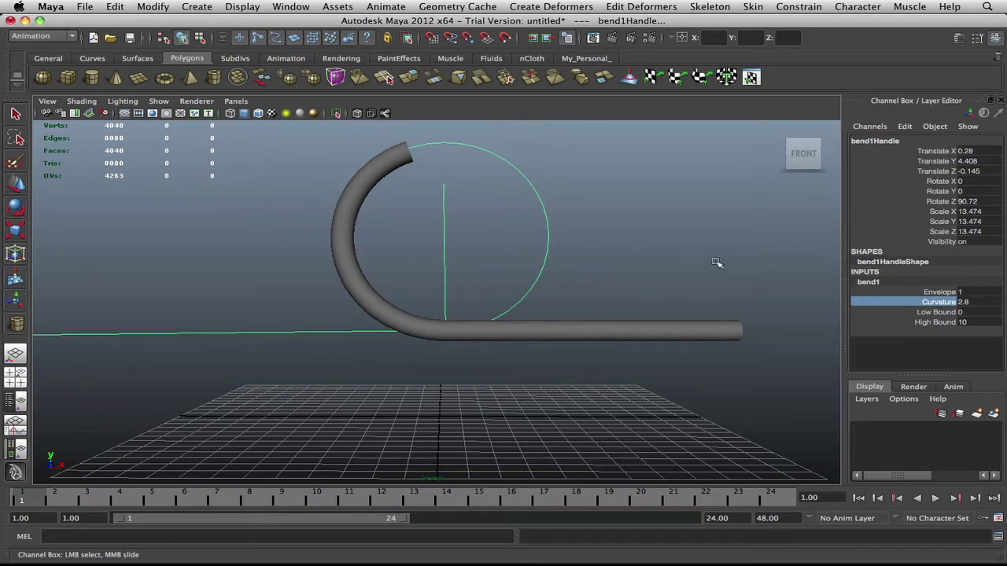
middle_click_drag(716, 263, 727, 263)
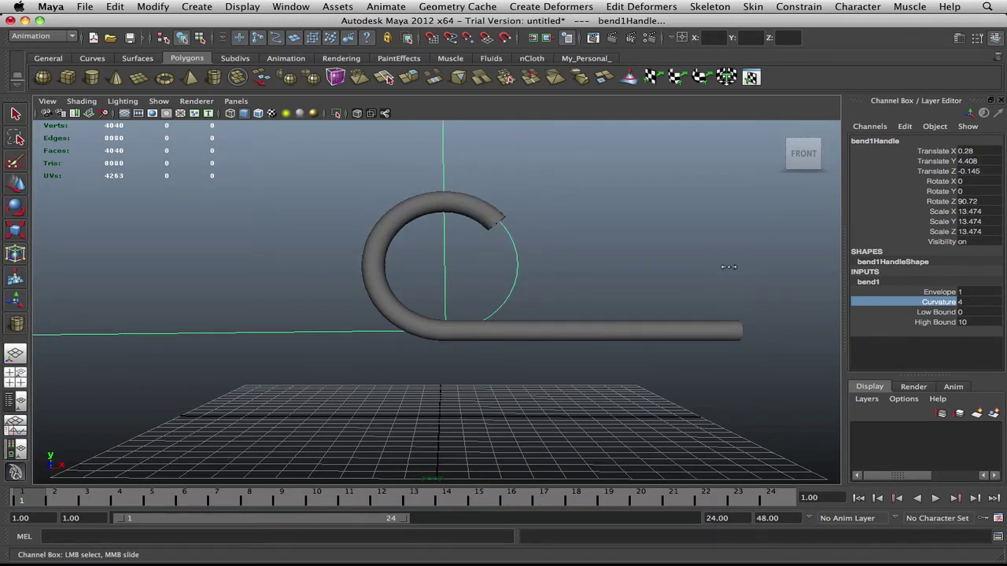
left_click(988, 307)
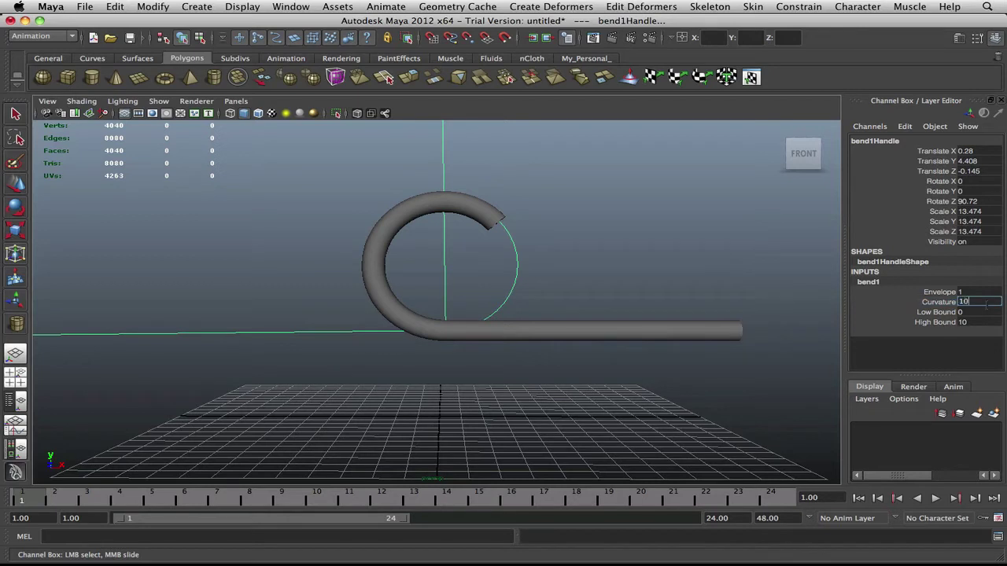
type("10")
key("Return")
key("ctrl+z")
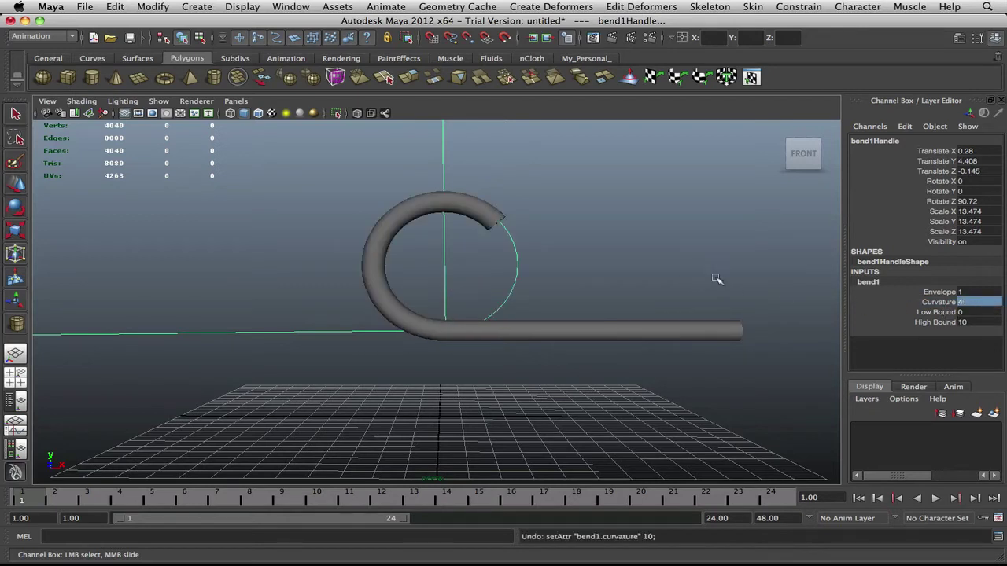
left_click(939, 303)
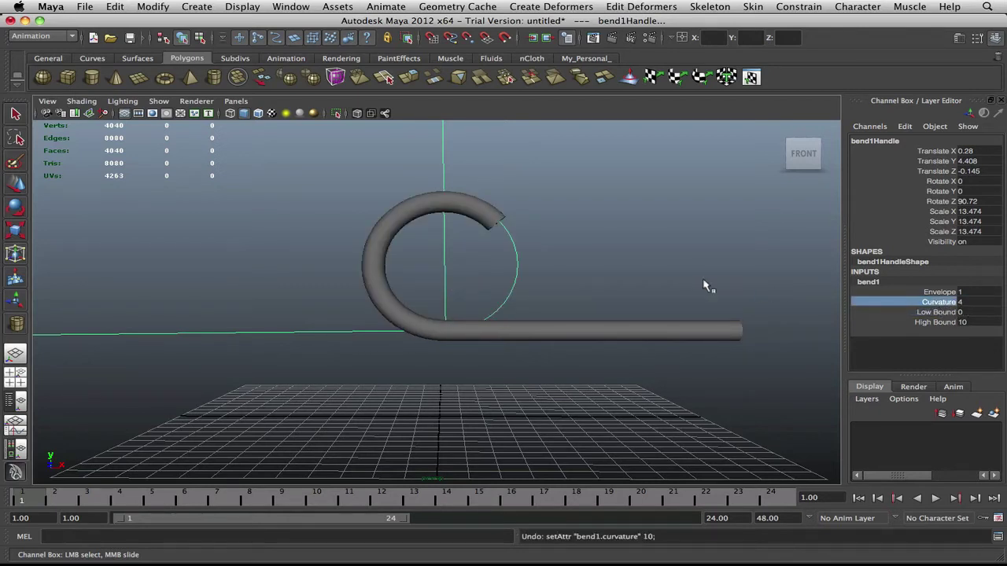
middle_click_drag(707, 286, 684, 279)
key("ctrl+z")
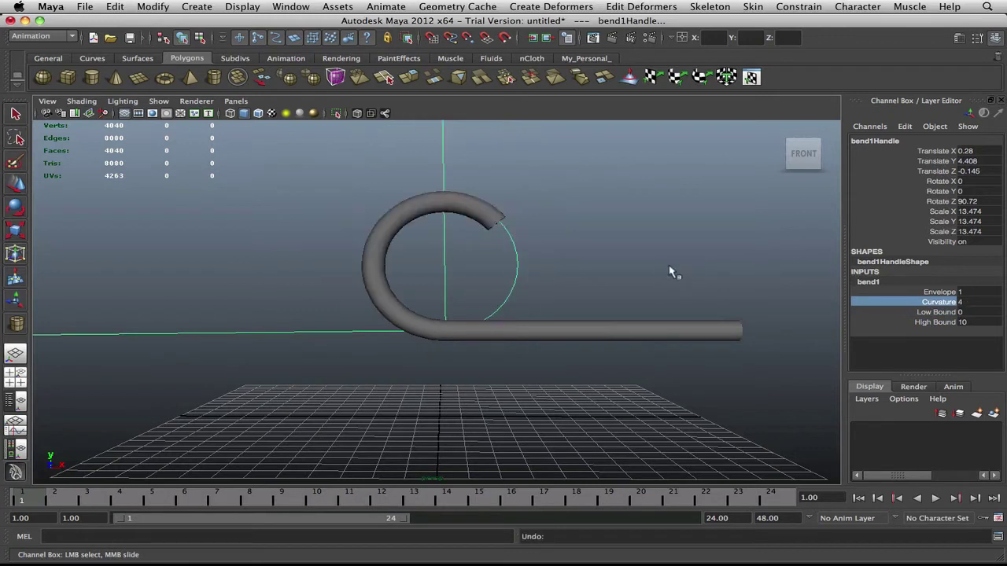
key("w")
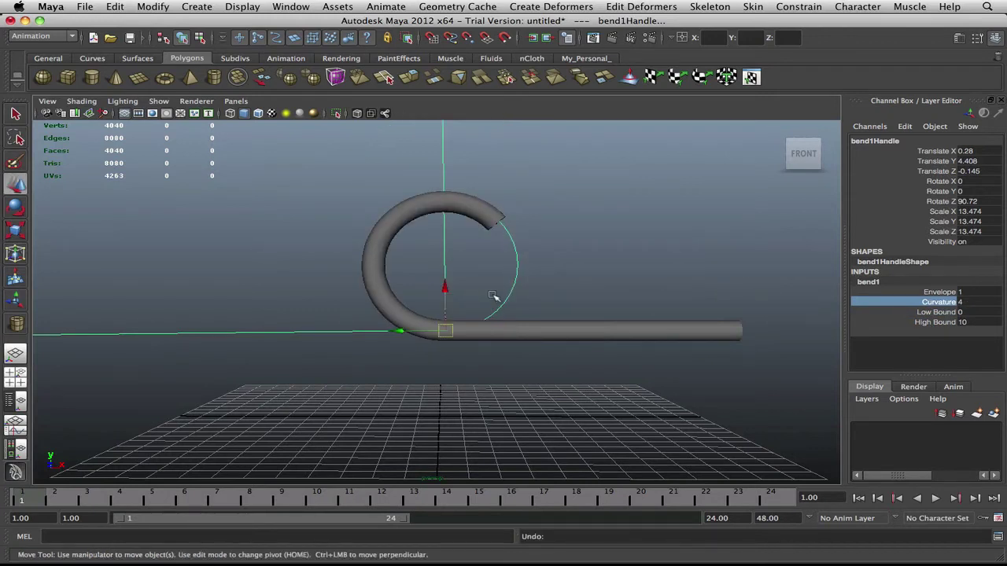
key("e")
key("r")
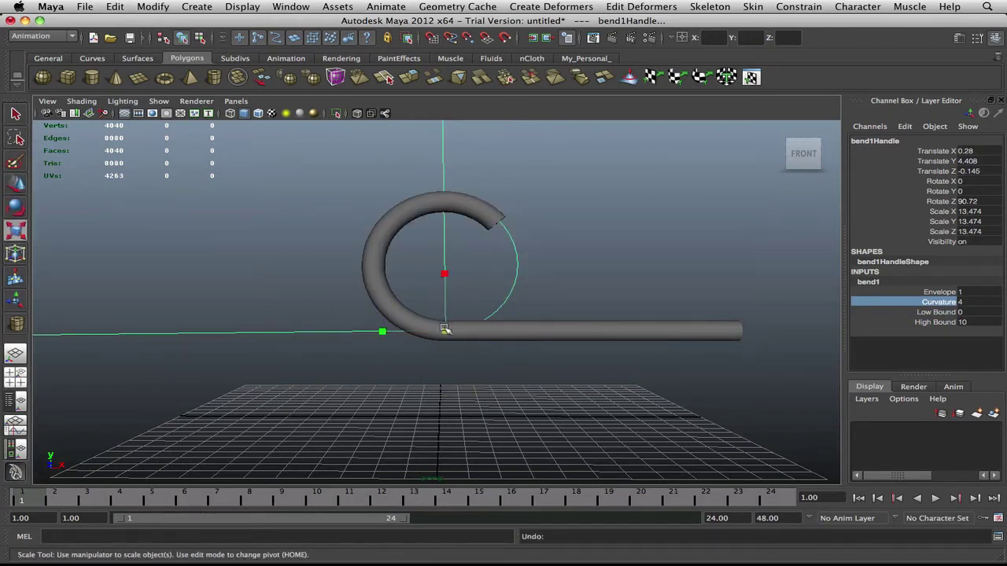
left_click_drag(444, 329, 636, 343)
key("z")
mouse_move(444, 273)
left_mouse_down()
mouse_move(444, 247)
mouse_move(445, 292)
mouse_move(445, 259)
mouse_move(442, 280)
left_mouse_up()
key("z")
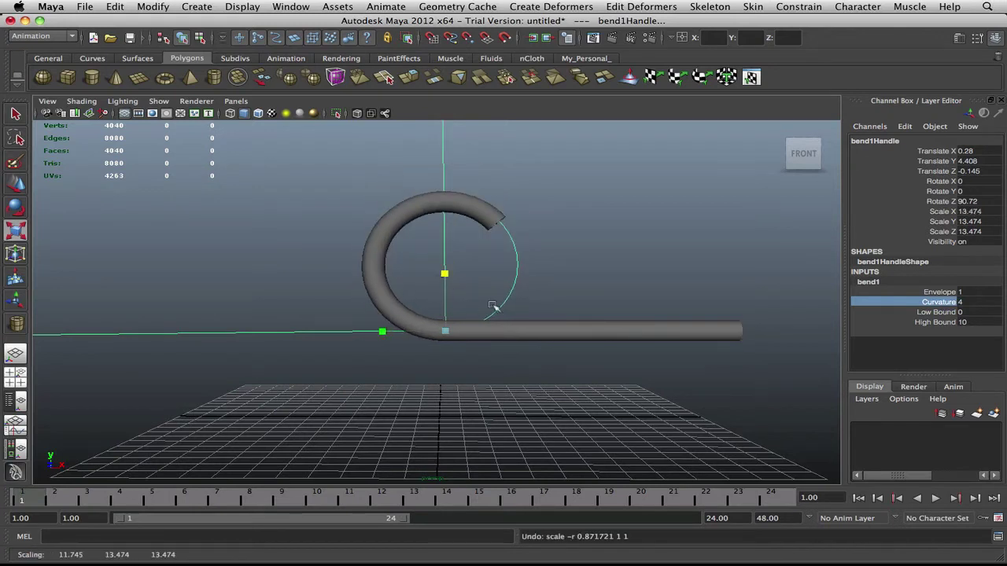
key("w")
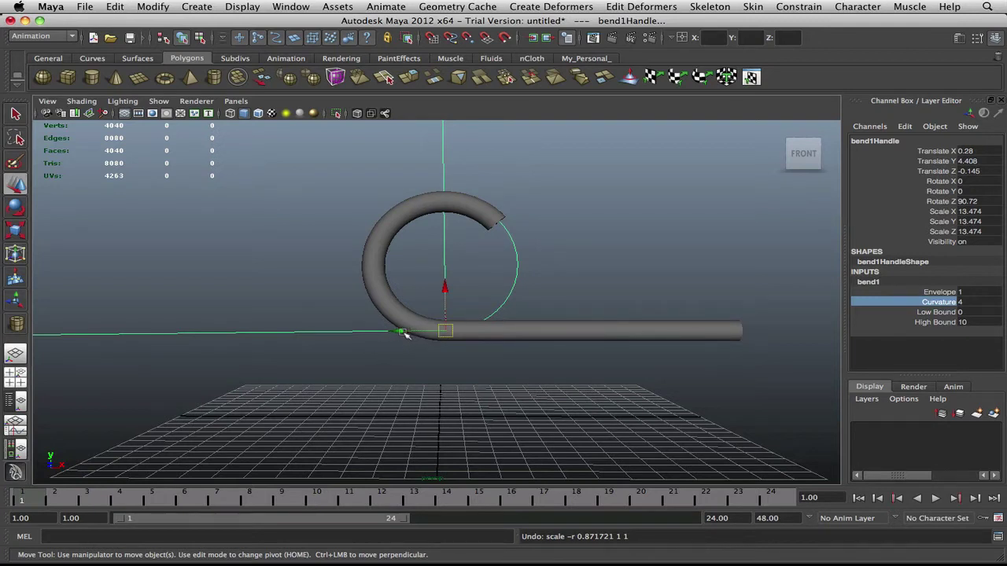
- Key bend1Handle at X -13.443 on frame 1 and X 15.253 on frame 24, then rewind
mouse_move(401, 334)
left_mouse_down()
mouse_move(116, 339)
mouse_move(111, 357)
mouse_move(125, 351)
left_mouse_up()
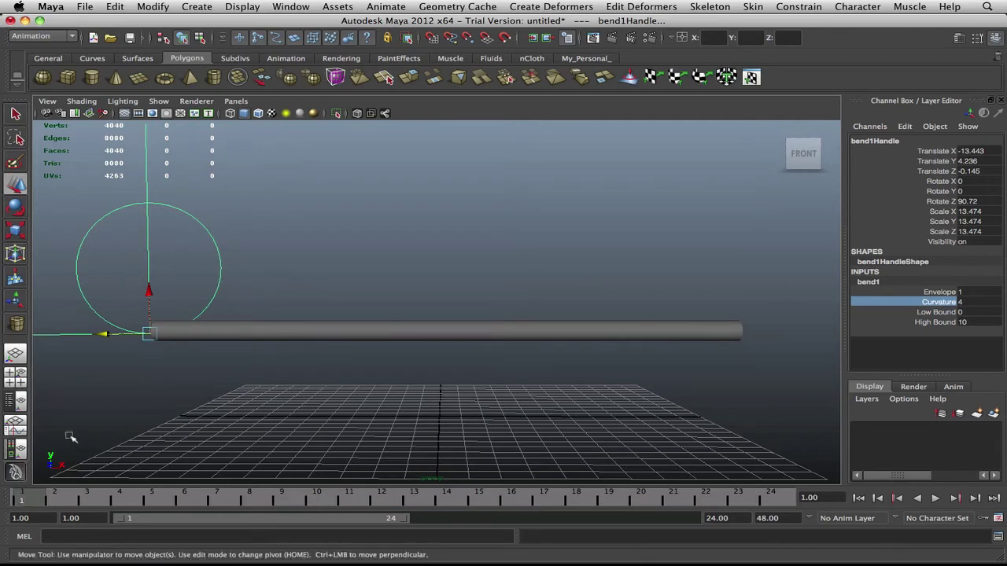
key("s")
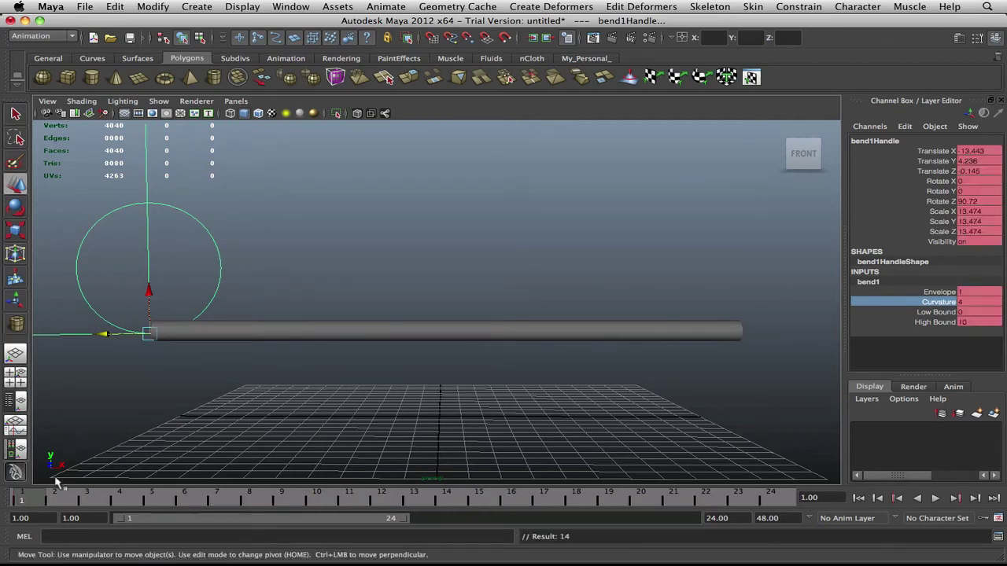
key("alt+v")
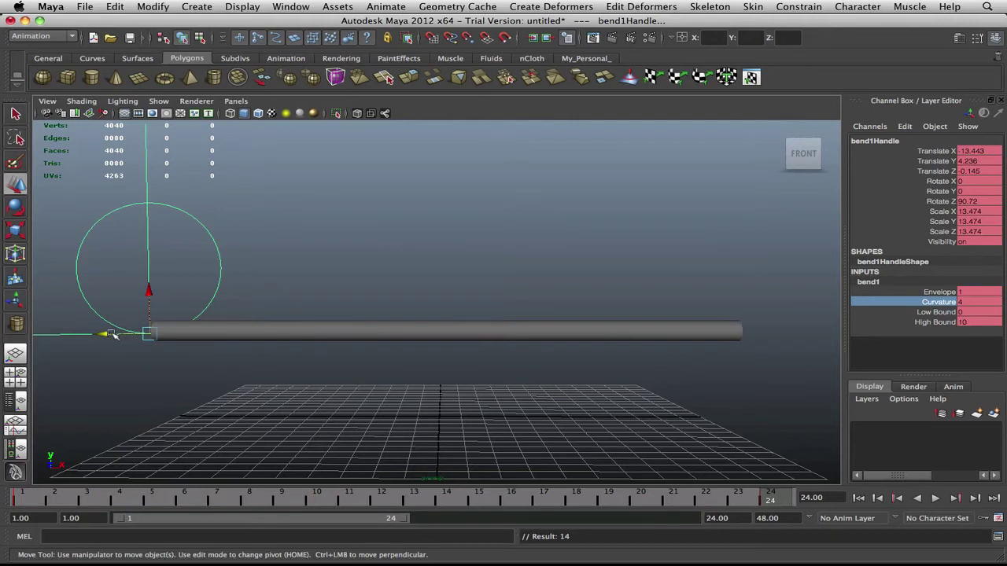
left_click_drag(226, 344, 728, 385)
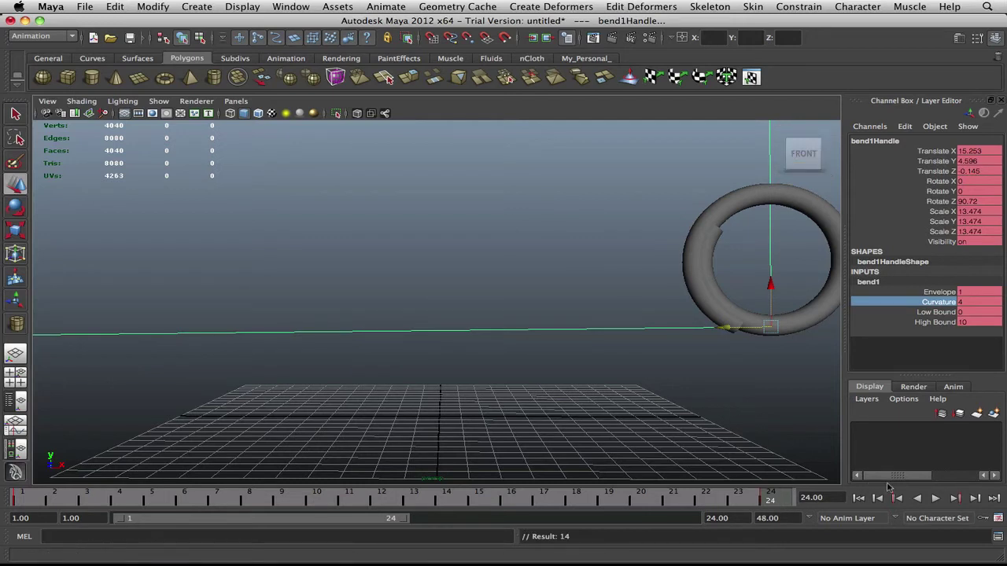
left_click(860, 498)
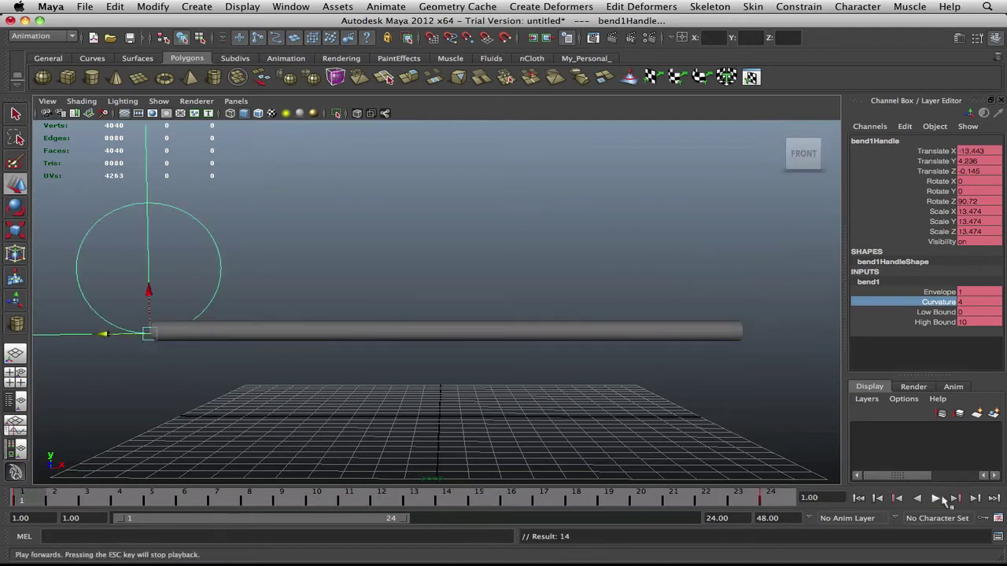
- Play the animation to watch the pipe roll into a ring over frames 1–24
left_click(939, 500)
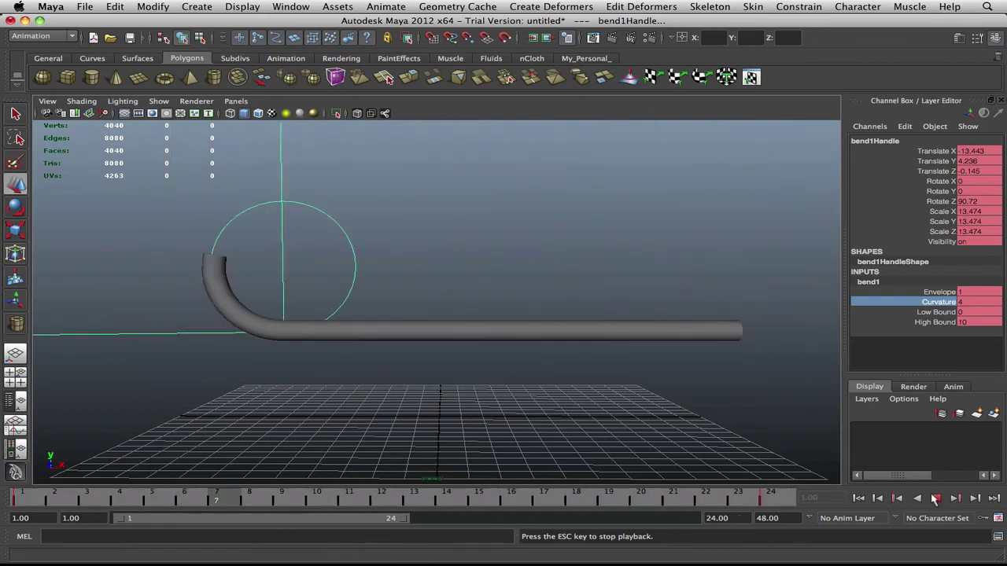
- Stop playback and at frame 1 move bend1Handle to X -2.518, curling the pipe into a hook
key("Escape")
left_click(858, 499)
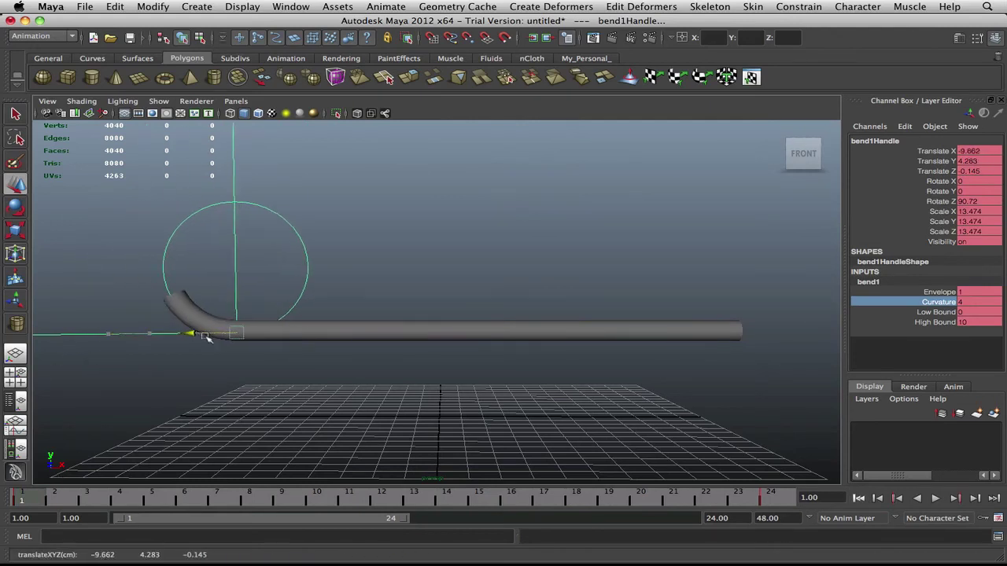
left_click_drag(204, 336, 347, 339)
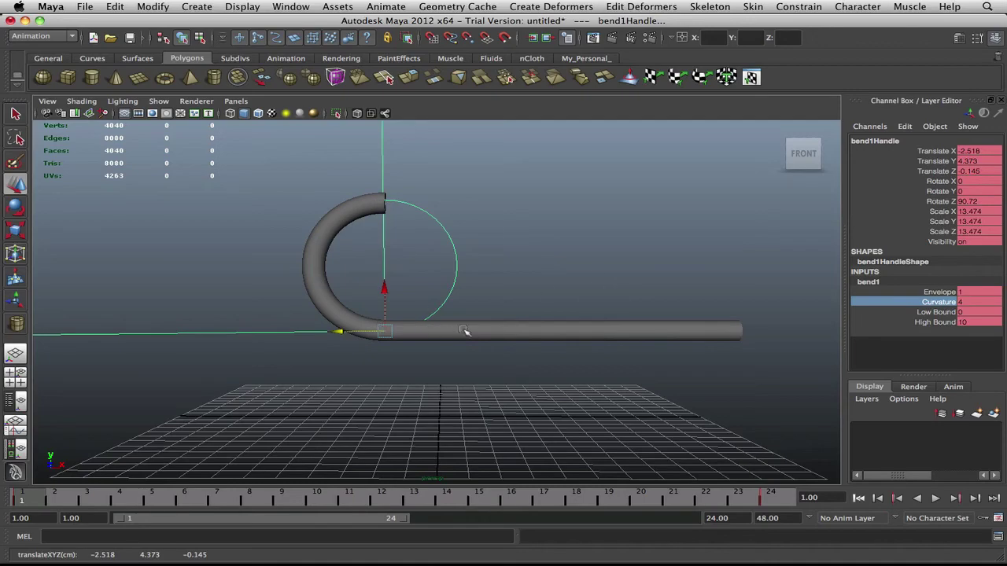
left_click_drag(525, 270, 492, 275, "alt")
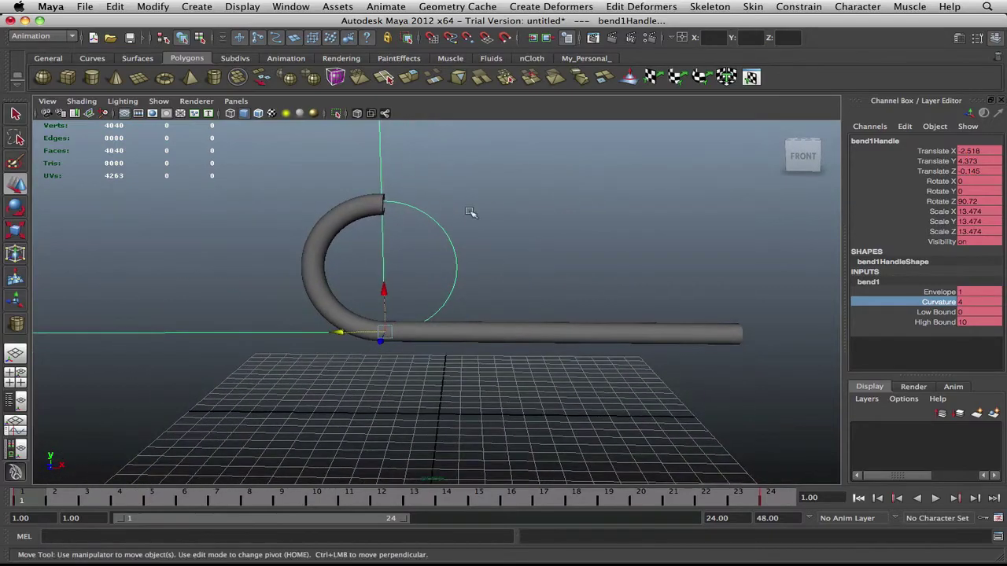
mouse_move(392, 288)
left_mouse_down("alt")
mouse_move(532, 270)
mouse_move(386, 287)
left_mouse_up("alt")
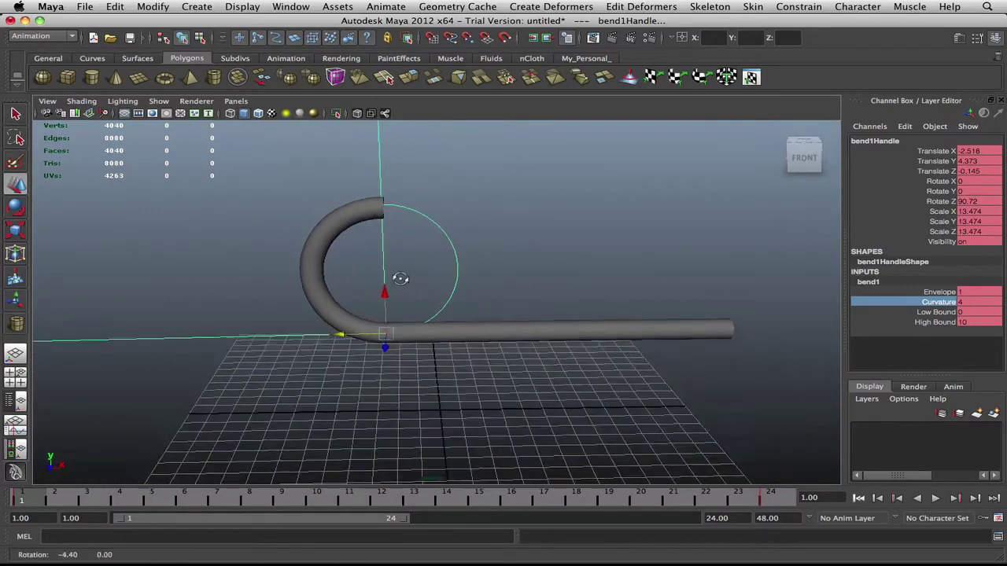
scroll(476, 337, "up", 5)
scroll(476, 337, "down", 5)
left_click_drag(472, 330, 449, 322, "alt")
scroll(490, 333, "down", 2)
scroll(482, 320, "down", 3)
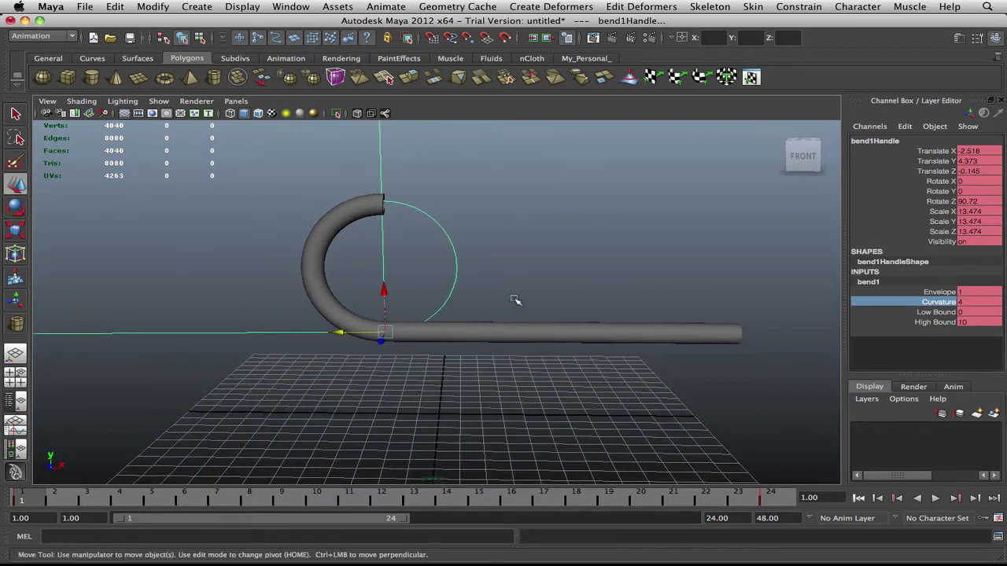
middle_click_drag(511, 298, 499, 304, "alt")
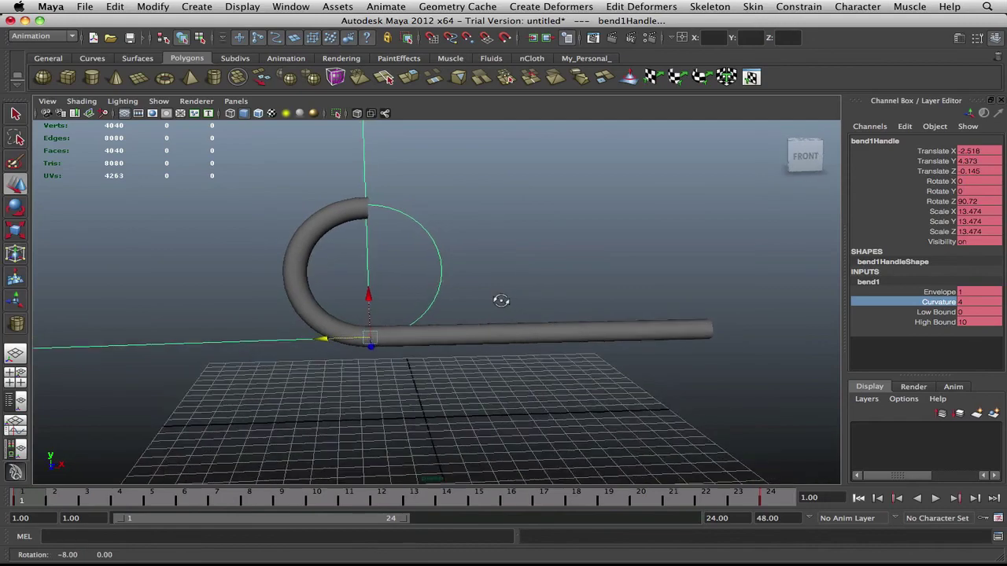
left_click_drag(454, 304, 498, 301, "alt")
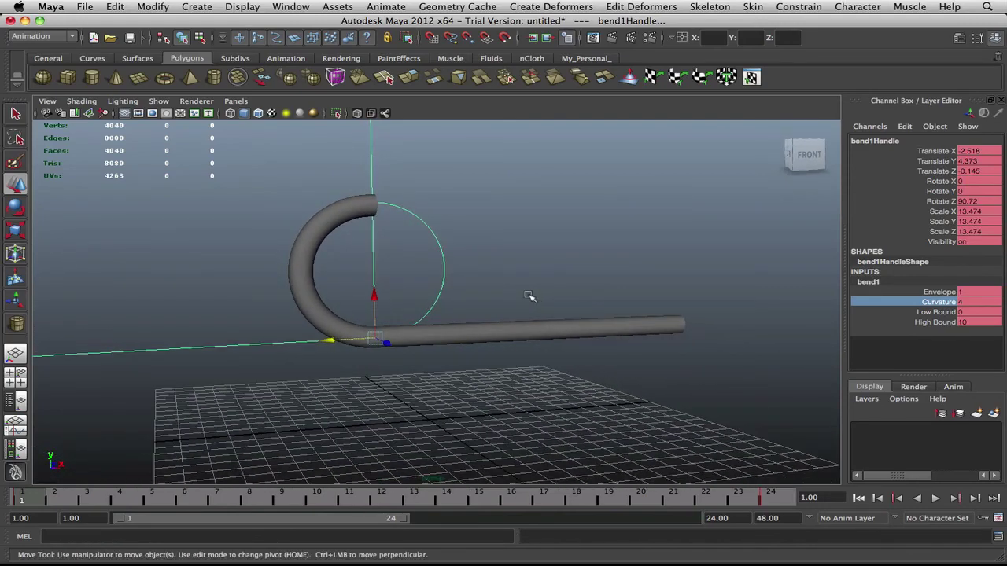
left_click_drag(529, 295, 447, 290, "alt")
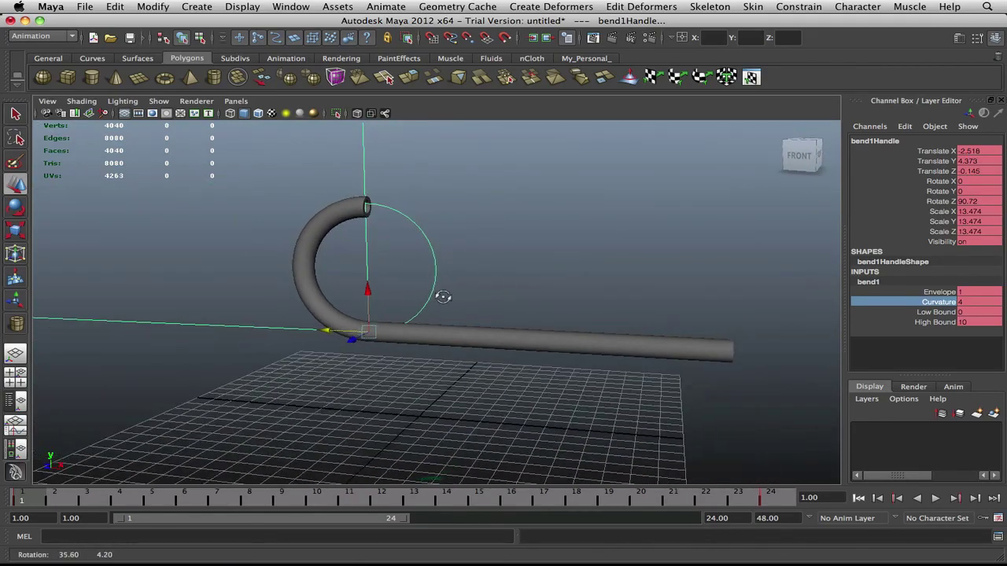